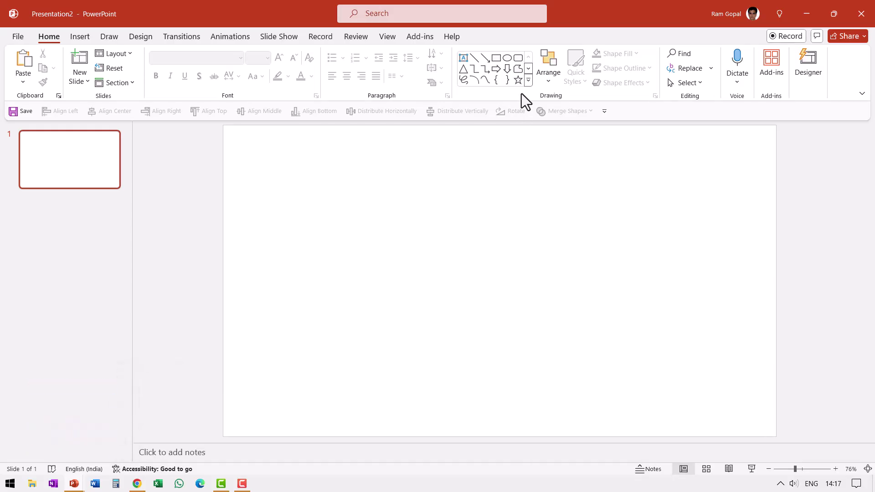
Draw a Round Top Corners rectangle and drag its handle to round the top into a full arch
{"action": "left_click", "coordinate": [529, 83]}
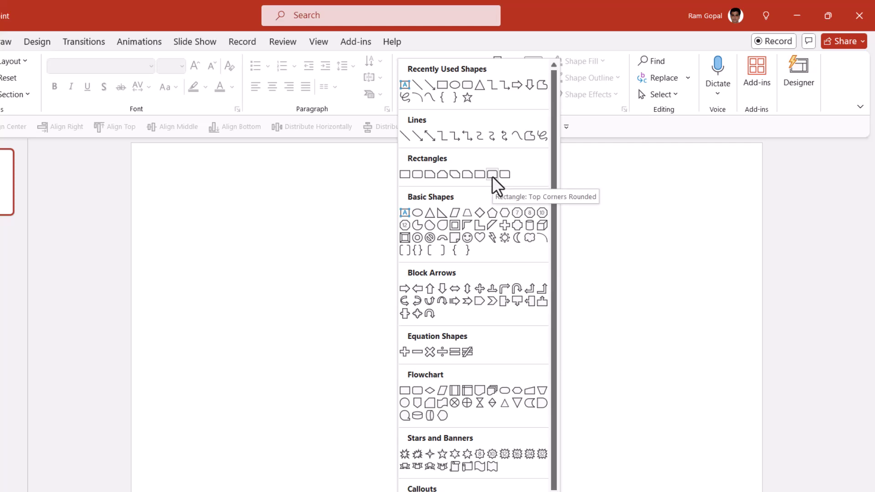
{"action": "left_click", "coordinate": [492, 175]}
{"action": "left_click_drag", "start_coordinate": [519, 210], "coordinate": [618, 371]}
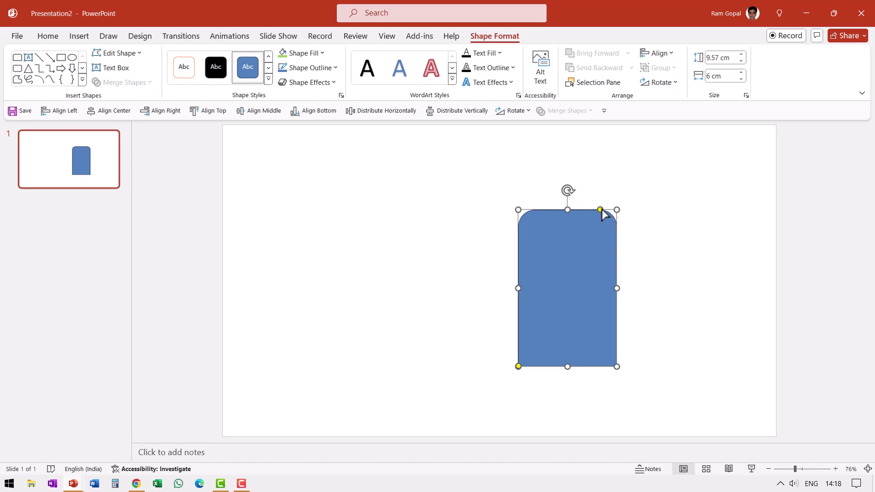
{"action": "left_click_drag", "start_coordinate": [600, 210], "coordinate": [516, 210]}
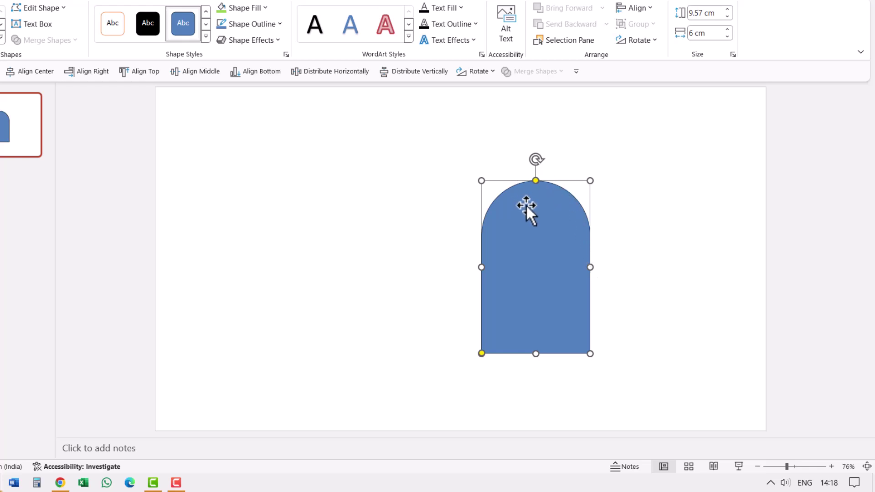
Rotate the arch left 90°, stretch it into a 19.02 × 5.83 cm lower-right bar, no outline
{"action": "left_click", "coordinate": [478, 71]}
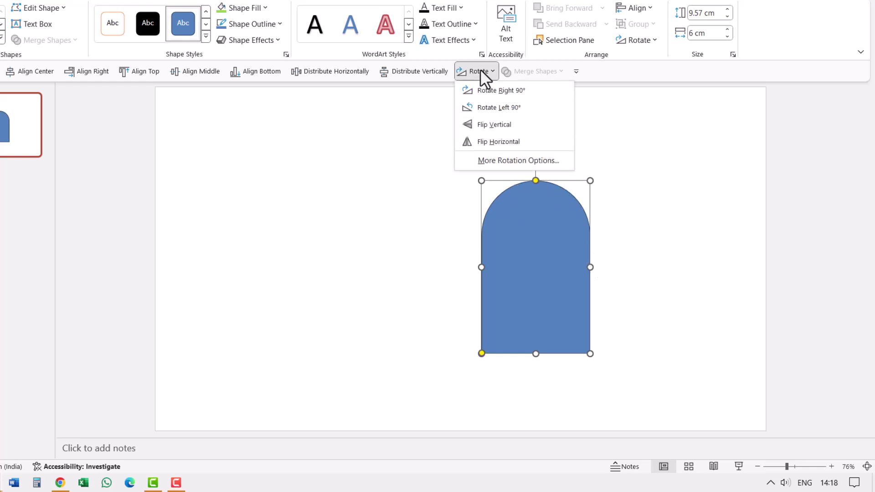
{"action": "left_click", "coordinate": [488, 111]}
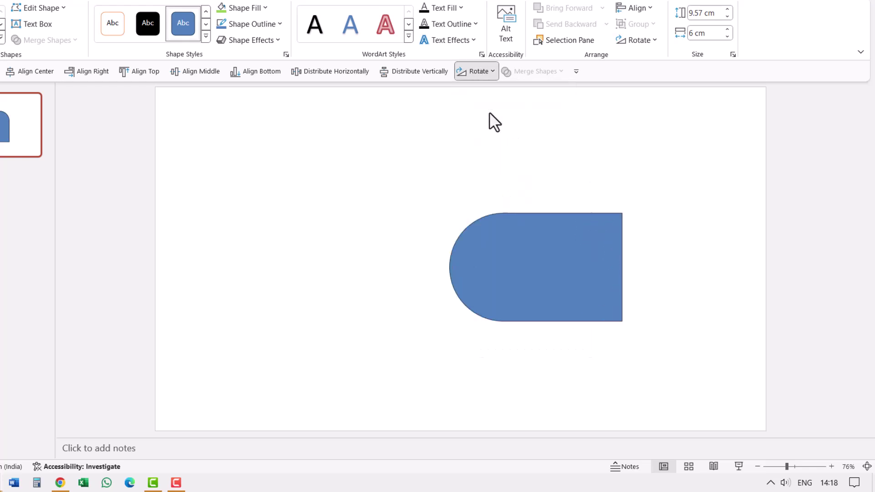
{"action": "left_click_drag", "start_coordinate": [569, 278], "coordinate": [711, 346]}
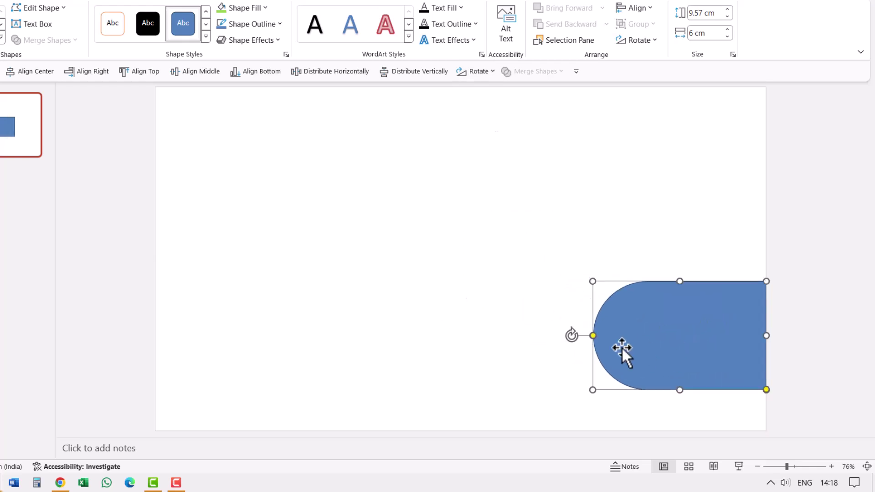
{"action": "left_click_drag", "start_coordinate": [593, 389], "coordinate": [423, 377]}
{"action": "left_click_drag", "start_coordinate": [594, 282], "coordinate": [594, 271]}
{"action": "left_click_drag", "start_coordinate": [608, 304], "coordinate": [608, 299]}
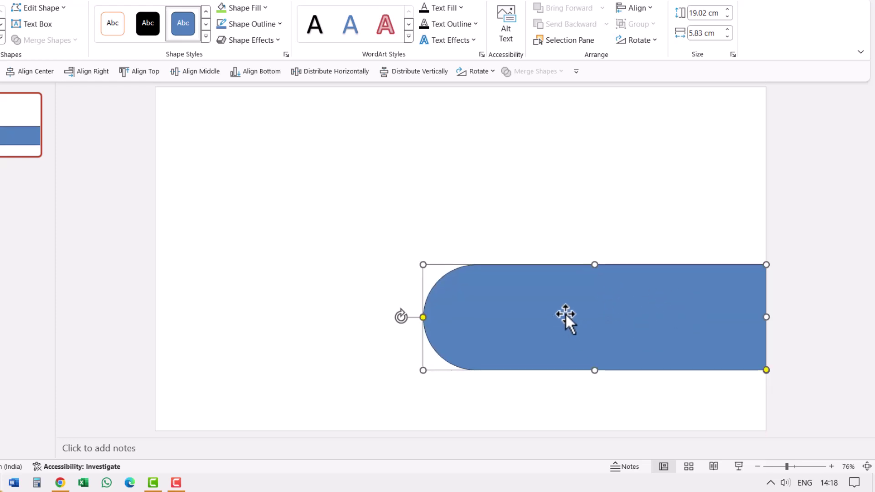
{"action": "left_click", "coordinate": [266, 26]}
{"action": "left_click", "coordinate": [259, 187]}
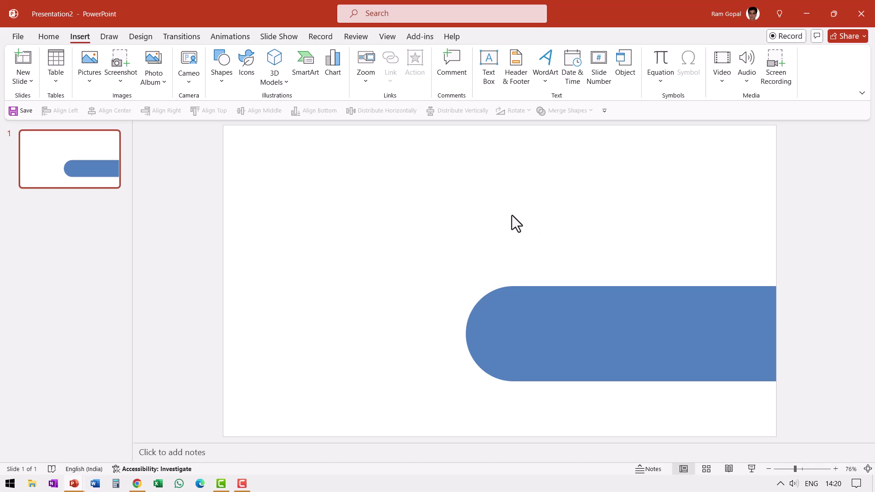
Search stock images for 'athlete' and insert the leaping sprinter photo on the pink-cyan backdrop
{"action": "left_click", "coordinate": [87, 84]}
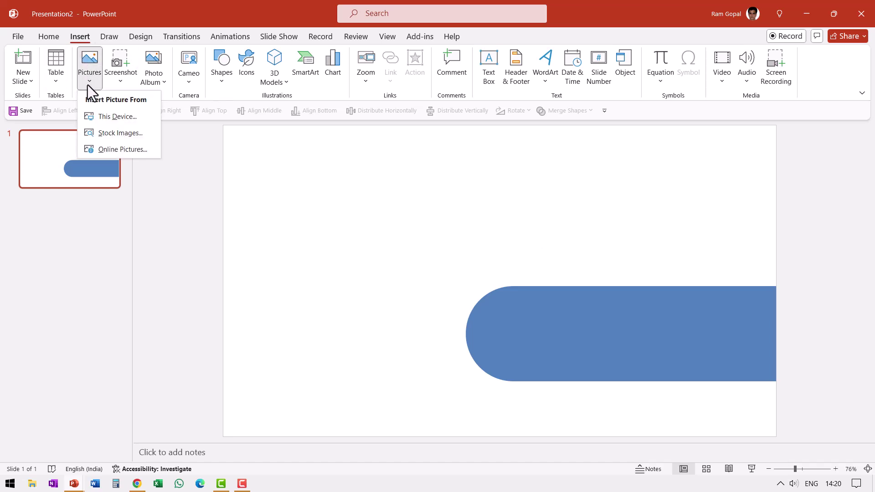
{"action": "left_click", "coordinate": [109, 136]}
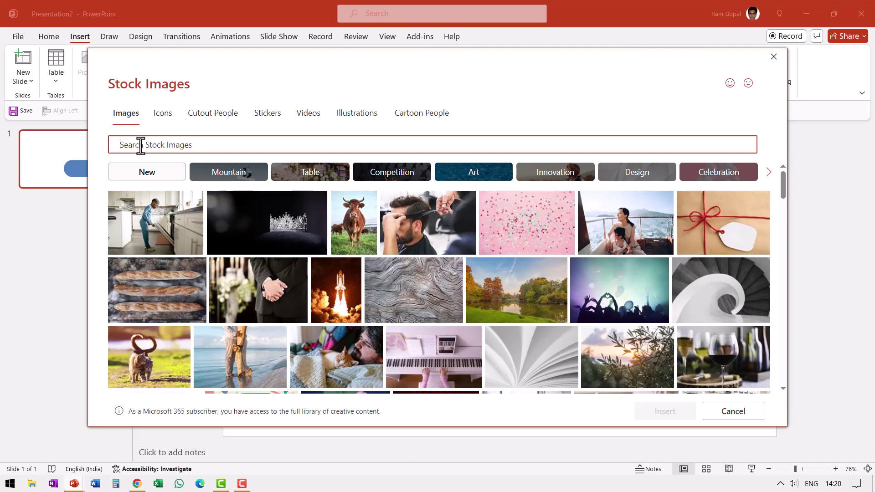
{"action": "left_click", "coordinate": [155, 145]}
{"action": "type", "text": "athlete"}
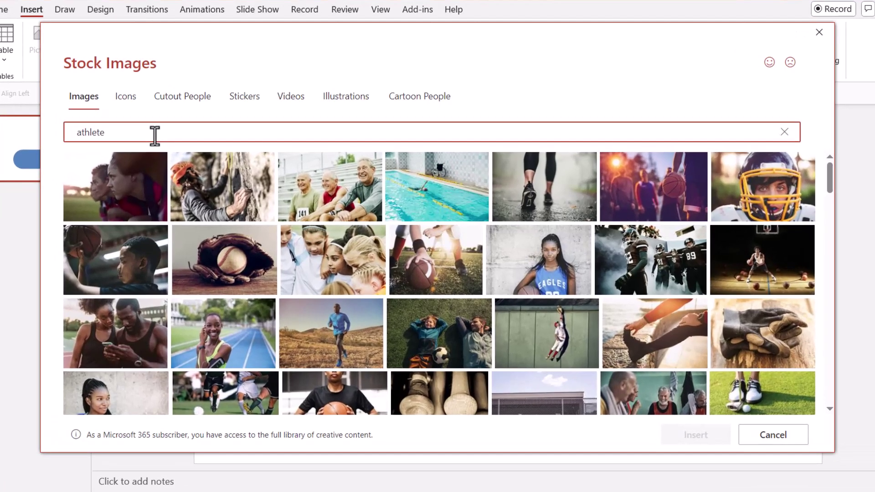
{"action": "scroll", "coordinate": [426, 246], "scroll_direction": "down", "scroll_amount": 4}
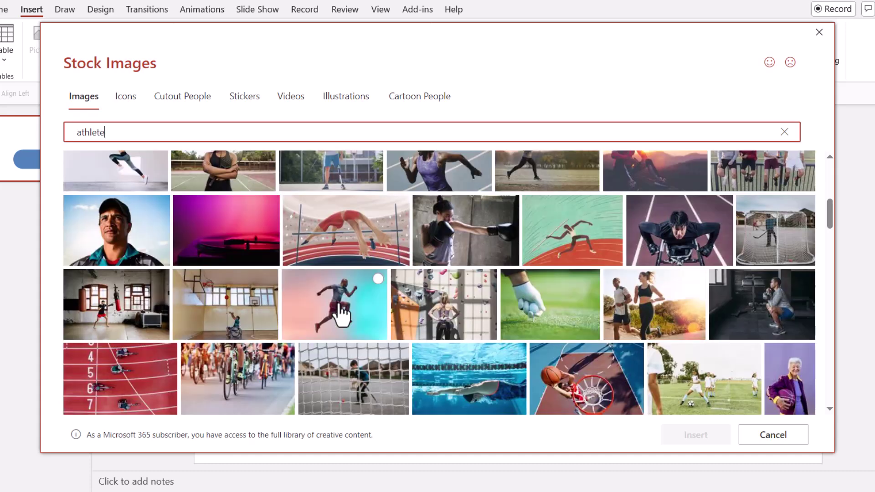
{"action": "scroll", "coordinate": [360, 310], "scroll_direction": "down", "scroll_amount": 3}
{"action": "left_click", "coordinate": [380, 313]}
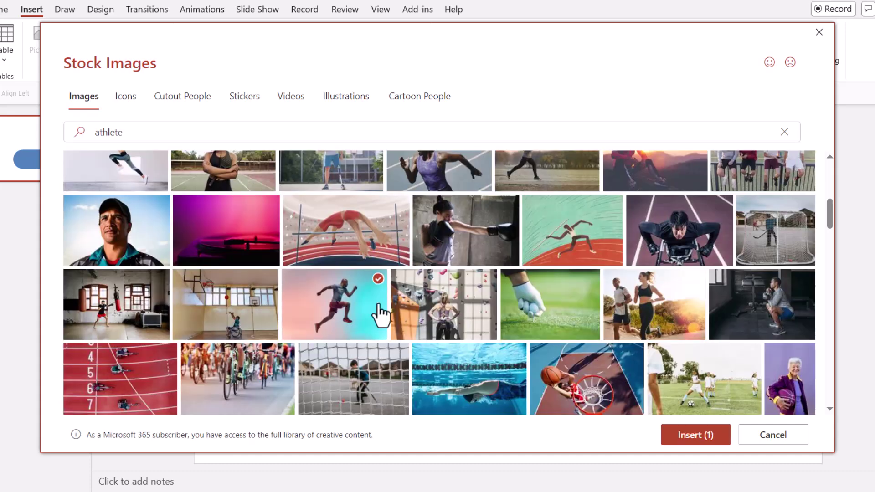
{"action": "left_click", "coordinate": [706, 440]}
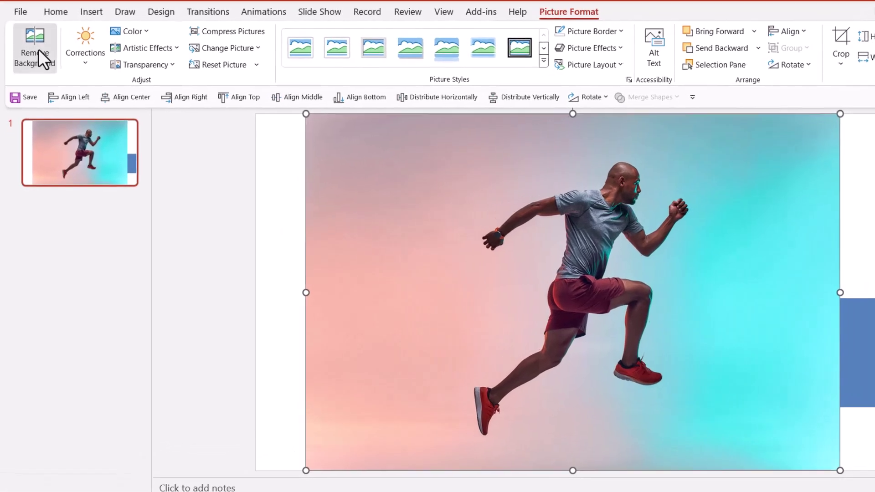
Remove the photo's background, marking leftover patches for removal and the runner's shoulder to keep
{"action": "left_click", "coordinate": [30, 67]}
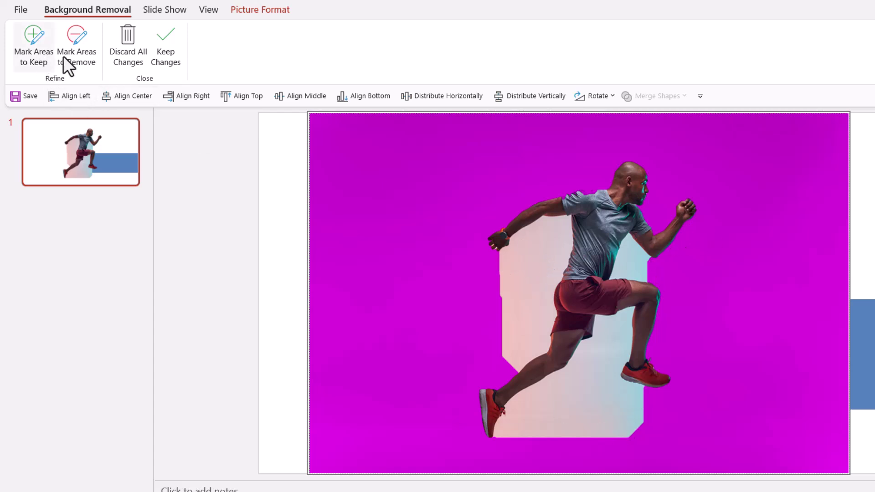
{"action": "left_click", "coordinate": [88, 56]}
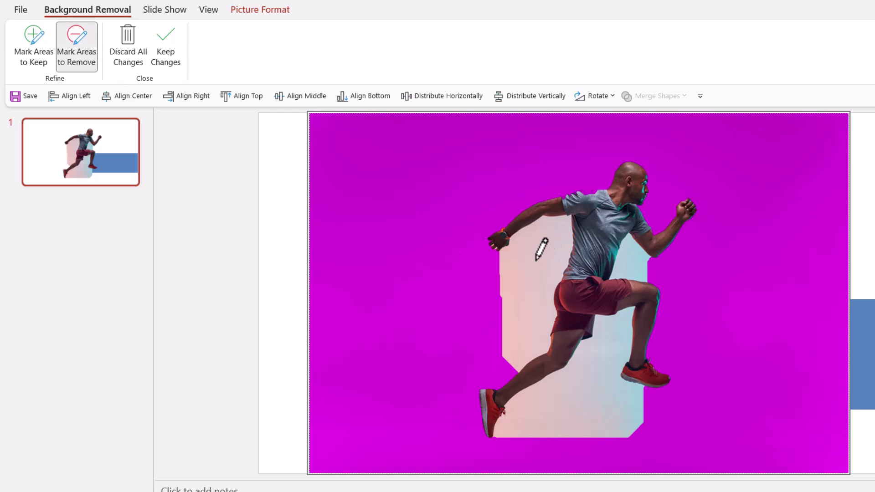
{"action": "left_click_drag", "start_coordinate": [549, 231], "coordinate": [513, 328]}
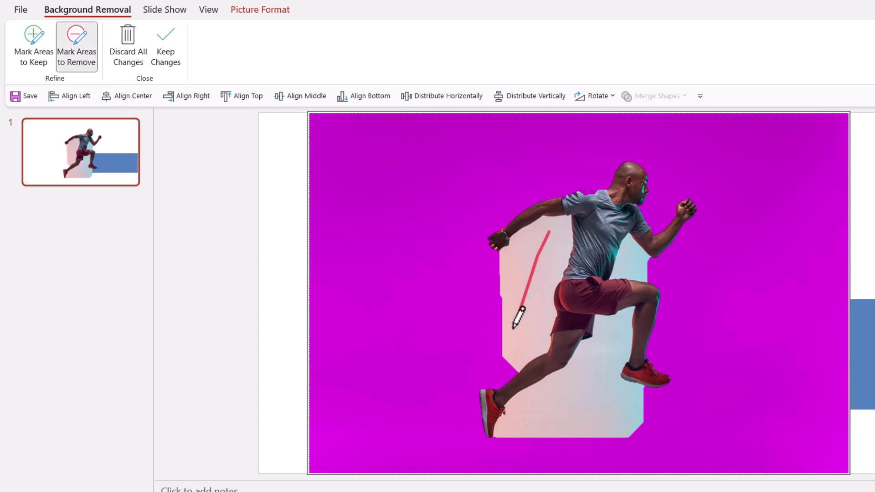
{"action": "left_click_drag", "start_coordinate": [624, 253], "coordinate": [685, 290]}
{"action": "left_click_drag", "start_coordinate": [615, 332], "coordinate": [563, 441]}
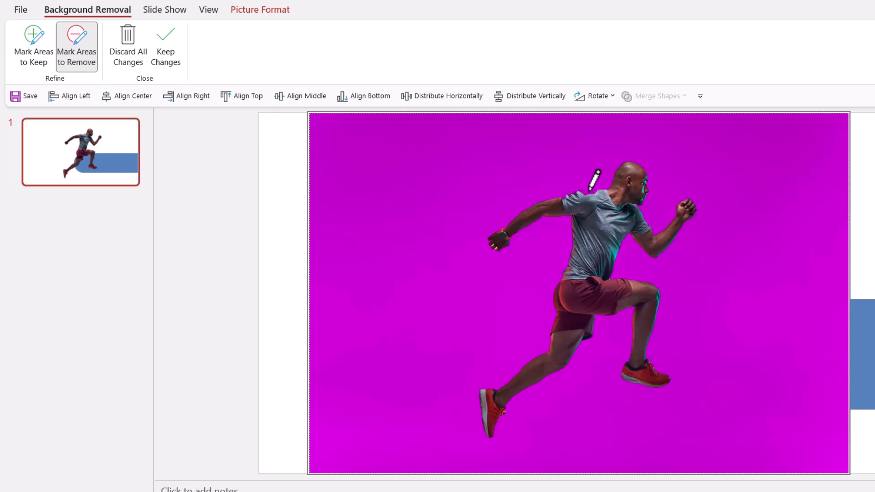
{"action": "left_click", "coordinate": [32, 52]}
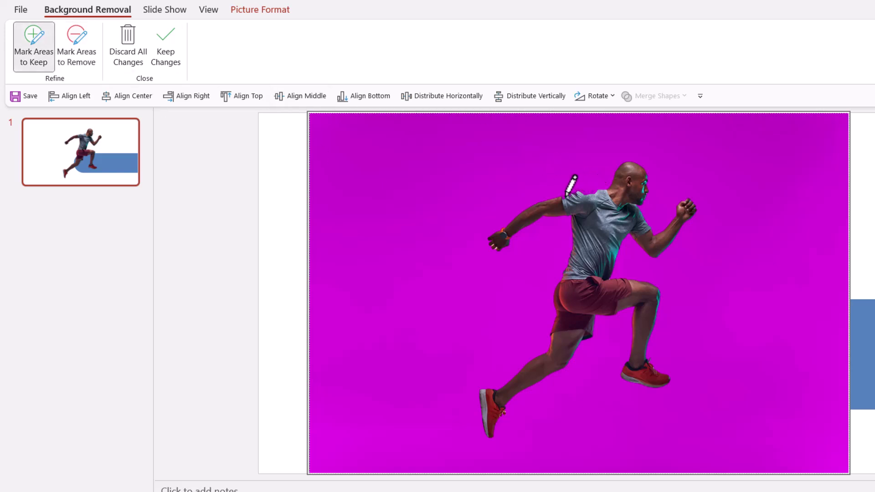
{"action": "left_click_drag", "start_coordinate": [563, 195], "coordinate": [597, 191]}
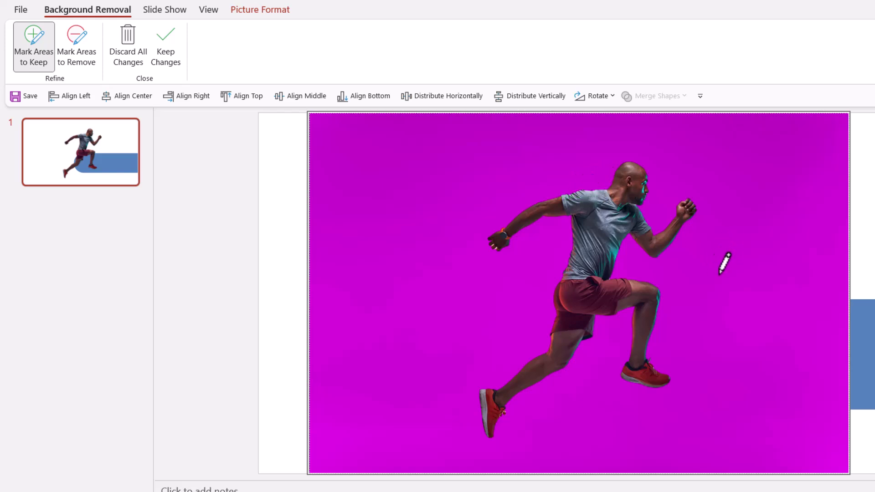
{"action": "left_click", "coordinate": [163, 44]}
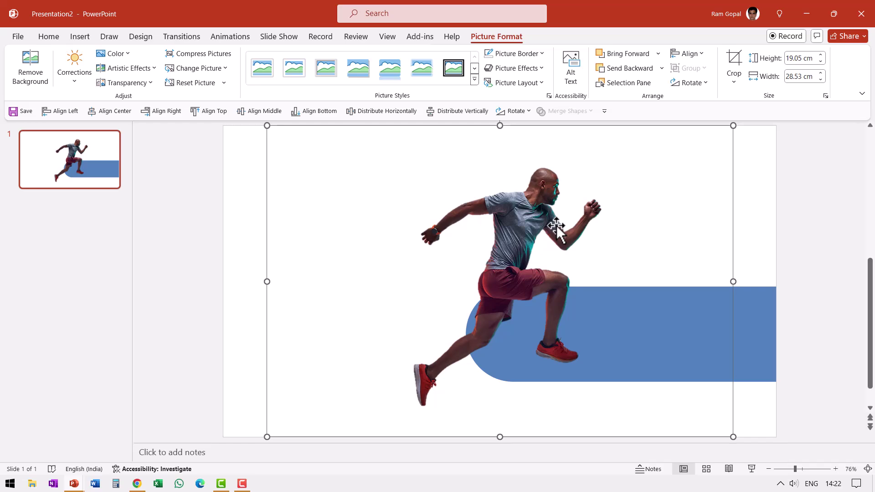
Apply an Outer Offset: Bottom Right shadow to the runner and set its size to 101%
{"action": "right_click", "coordinate": [556, 226]}
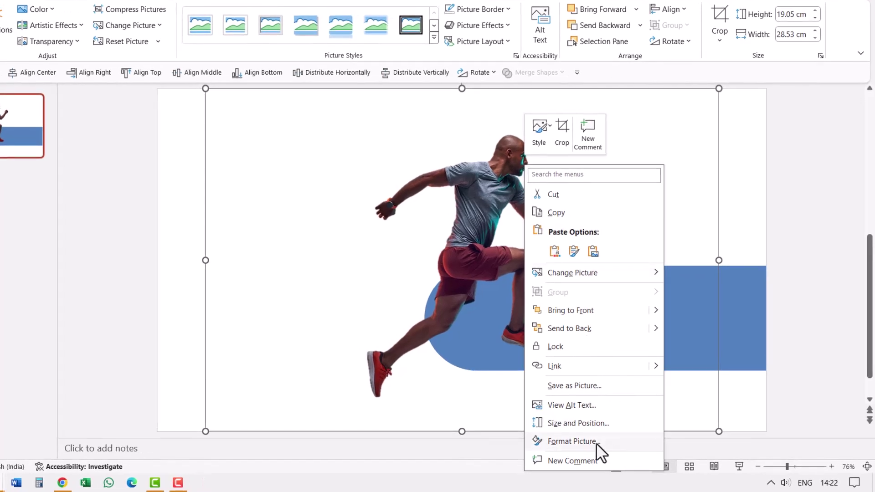
{"action": "left_click", "coordinate": [572, 441]}
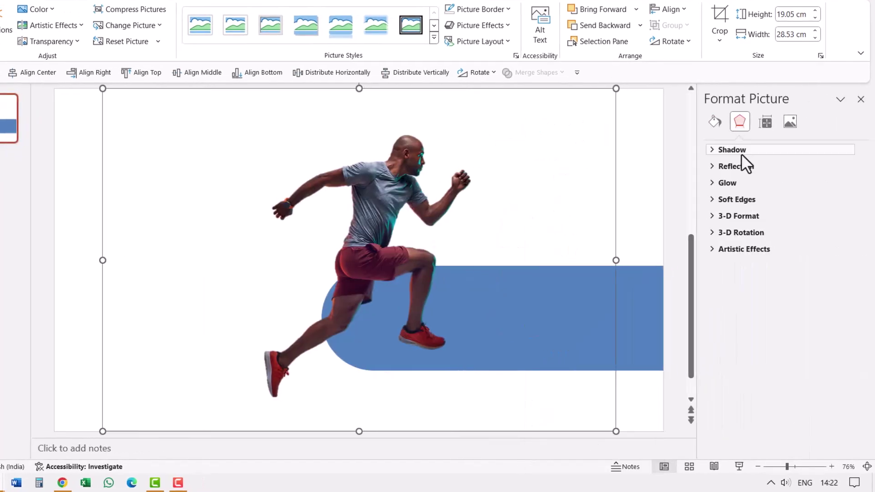
{"action": "left_click", "coordinate": [725, 150]}
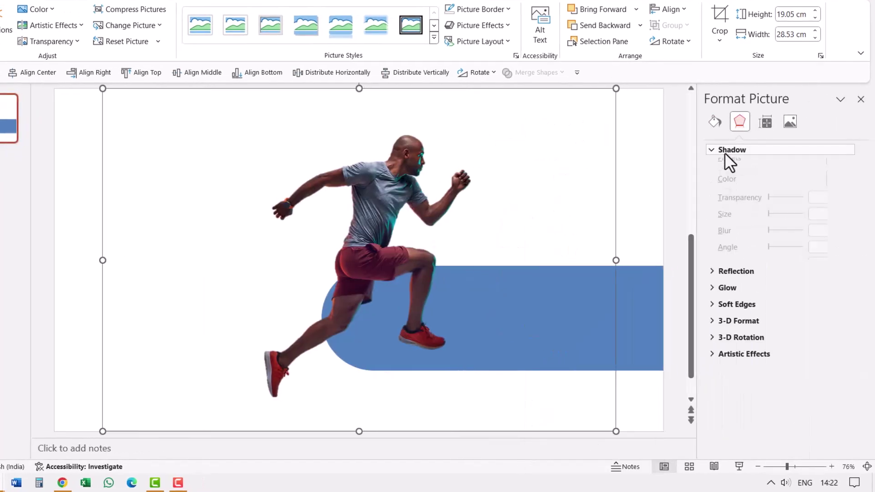
{"action": "left_click", "coordinate": [836, 167]}
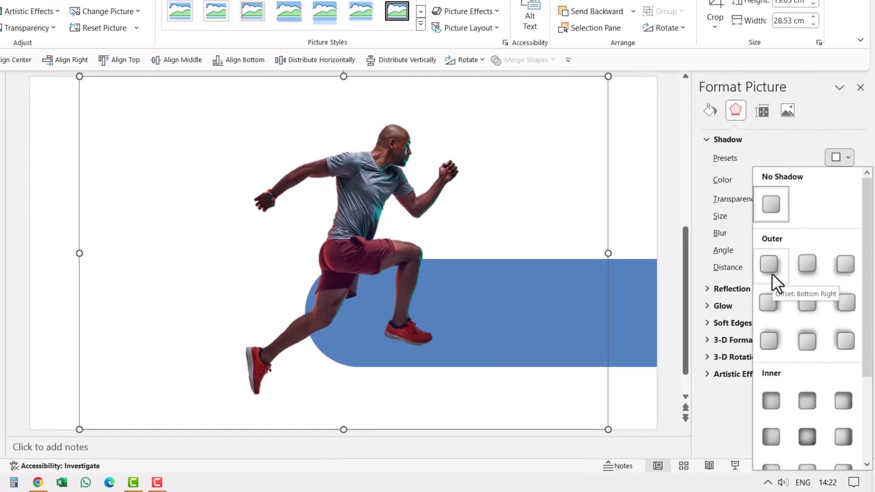
{"action": "left_click", "coordinate": [771, 273]}
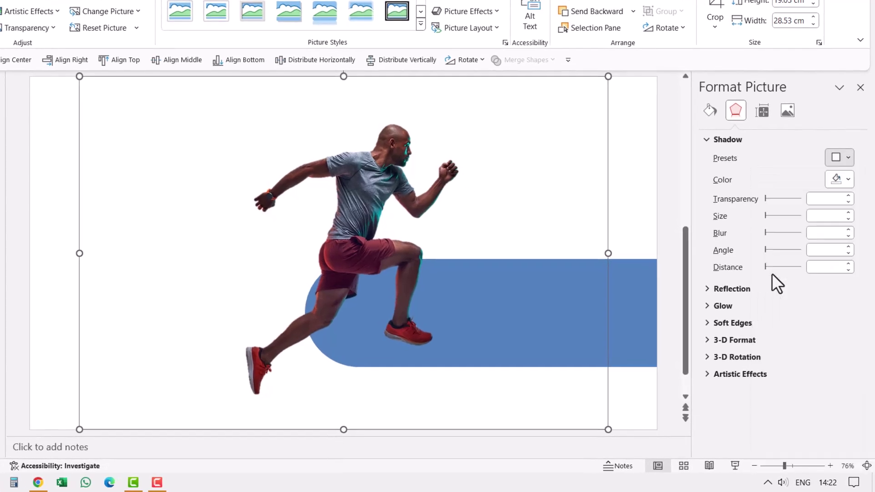
{"action": "left_click", "coordinate": [848, 213]}
{"action": "left_click", "coordinate": [848, 213]}
{"action": "left_click", "coordinate": [848, 213]}
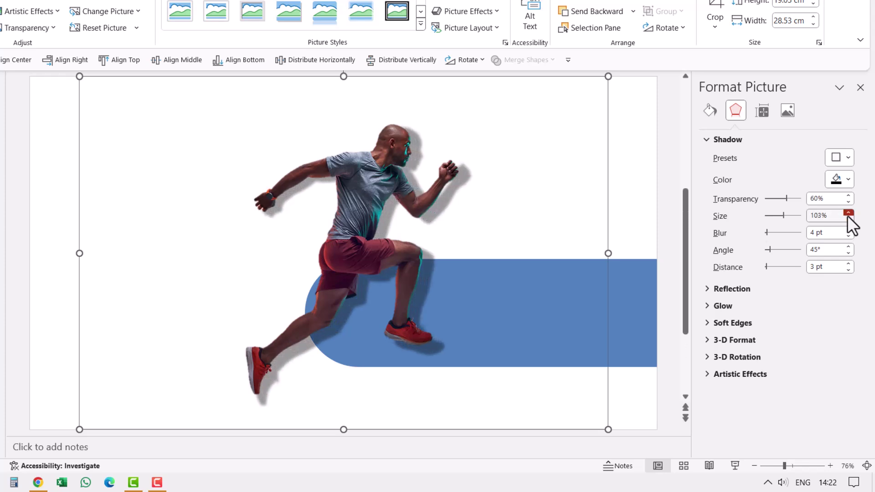
{"action": "left_click", "coordinate": [849, 219]}
{"action": "left_click", "coordinate": [849, 219]}
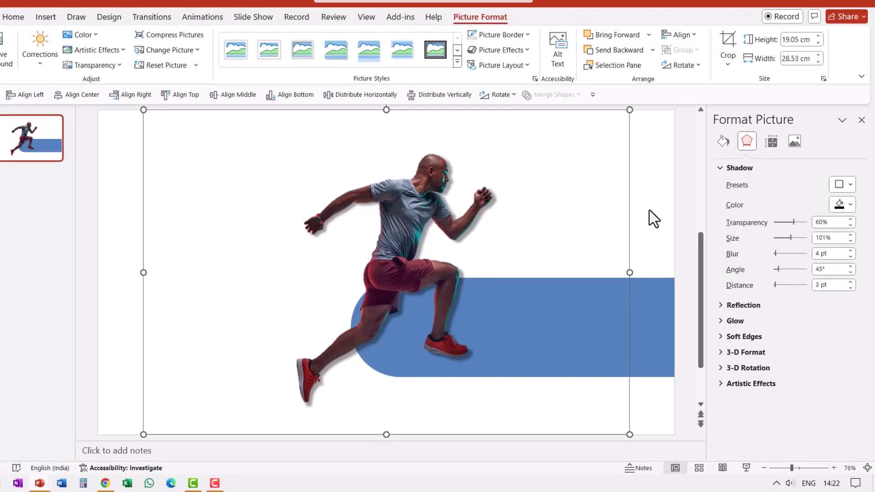
Move the runner picture to the left and crop the empty space from its left and right sides
{"action": "left_click", "coordinate": [628, 227]}
{"action": "left_click_drag", "start_coordinate": [438, 247], "coordinate": [302, 208]}
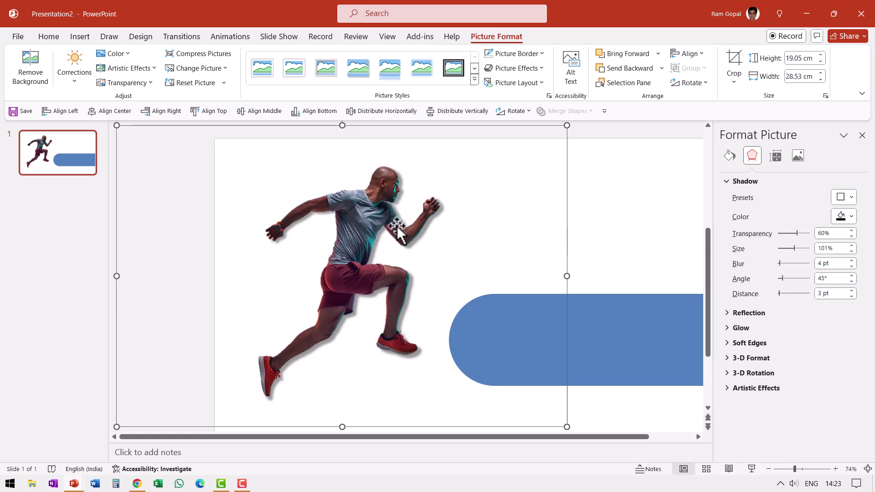
{"action": "left_click", "coordinate": [731, 64]}
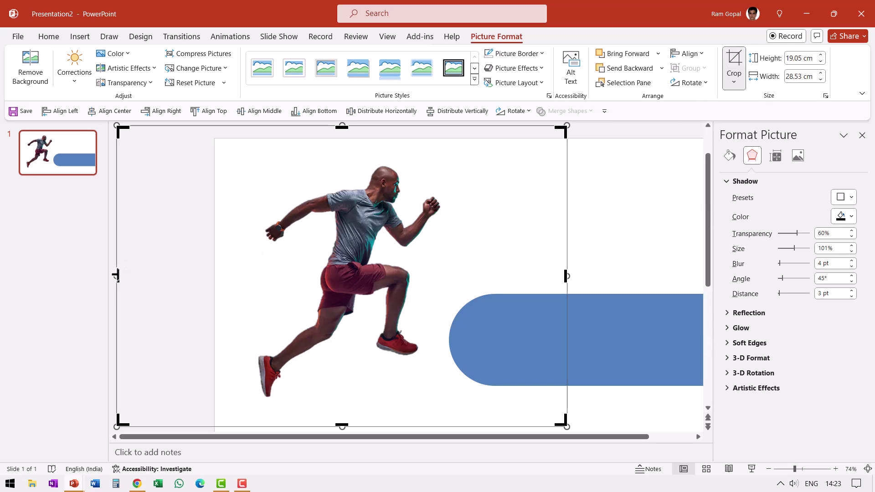
{"action": "left_click_drag", "start_coordinate": [115, 275], "coordinate": [255, 275]}
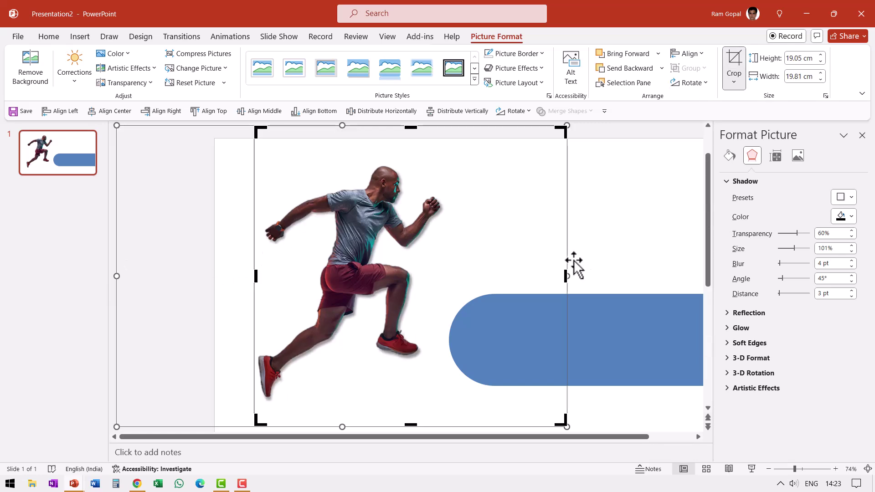
{"action": "left_click_drag", "start_coordinate": [567, 273], "coordinate": [443, 282]}
Duplicate the blue rounded bar with Ctrl+D and rotate the copy left 90° to stand upright
{"action": "left_click", "coordinate": [437, 229]}
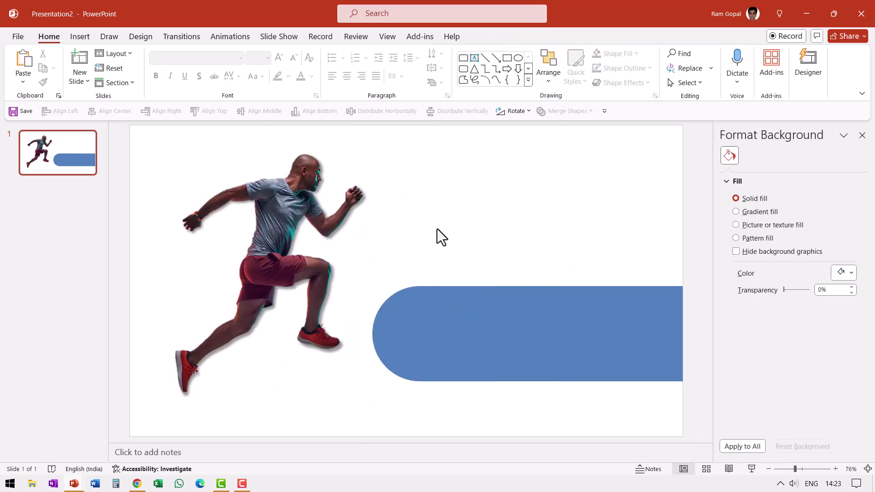
{"action": "left_click", "coordinate": [560, 324]}
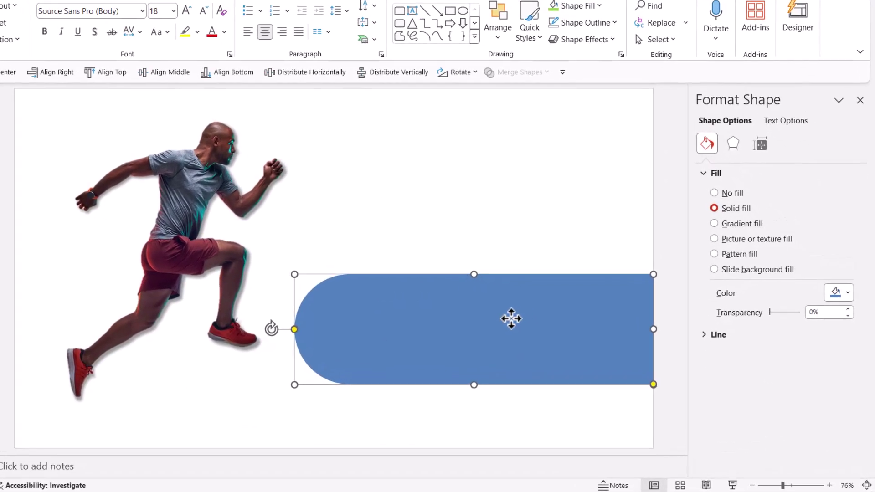
{"action": "key", "text": "ctrl+d"}
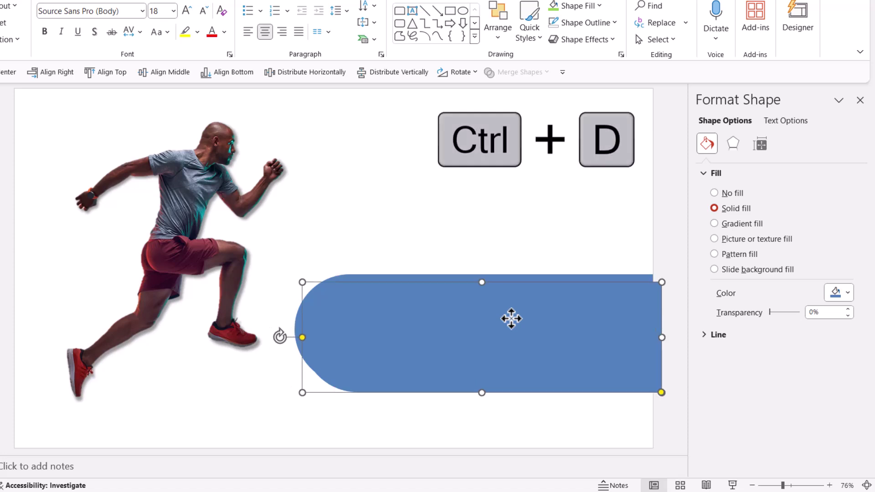
{"action": "left_click", "coordinate": [460, 73]}
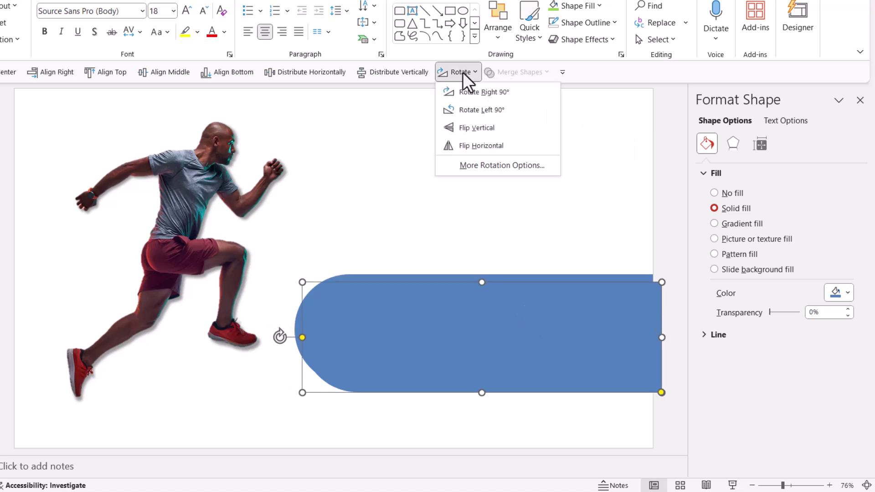
{"action": "left_click", "coordinate": [479, 110]}
Enlarge the upright pill at the top left, rising past the slide edge, and send it to back
{"action": "left_click_drag", "start_coordinate": [467, 208], "coordinate": [99, 122]}
{"action": "left_click", "coordinate": [752, 485]}
{"action": "left_click", "coordinate": [752, 485]}
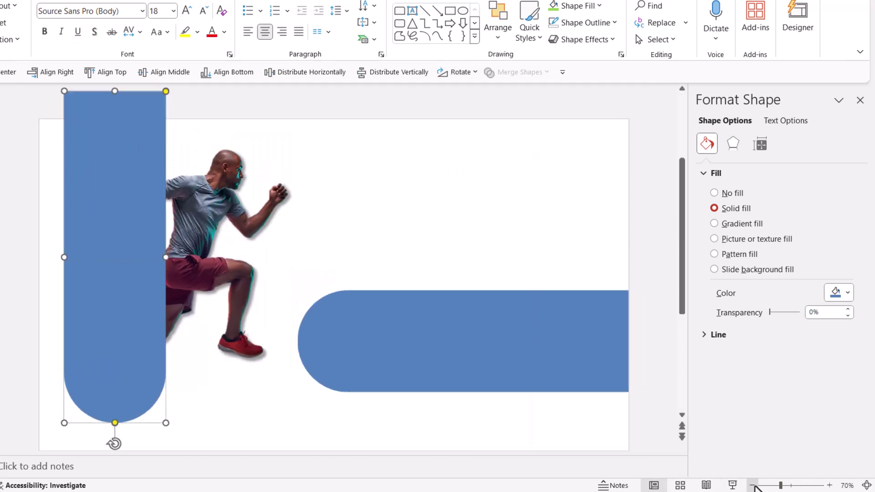
{"action": "left_click", "coordinate": [753, 486]}
{"action": "left_click", "coordinate": [752, 485]}
{"action": "left_click", "coordinate": [753, 485]}
{"action": "left_click_drag", "start_coordinate": [247, 218], "coordinate": [221, 158]}
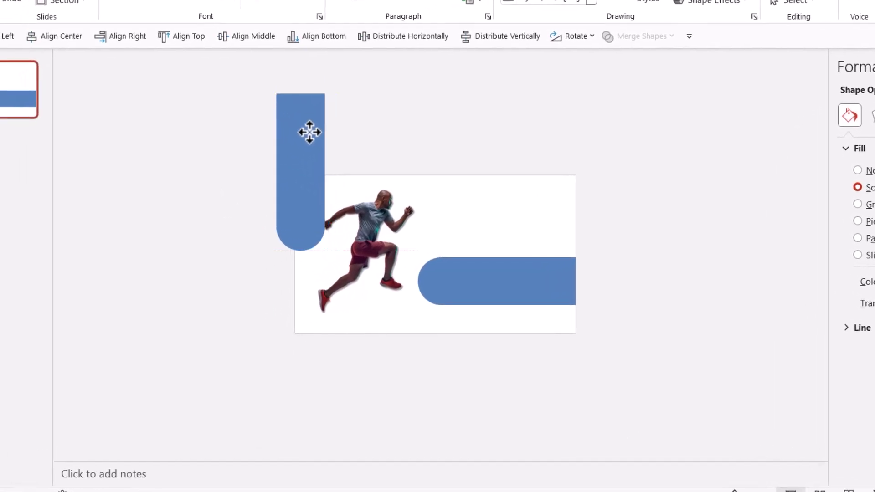
{"action": "left_click_drag", "start_coordinate": [309, 132], "coordinate": [310, 133]}
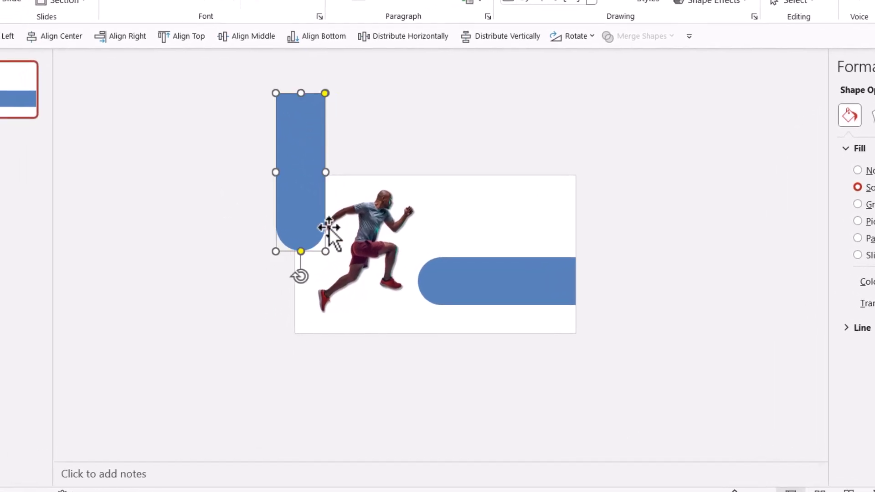
{"action": "left_click_drag", "start_coordinate": [327, 251], "coordinate": [402, 268]}
{"action": "left_click_drag", "start_coordinate": [347, 219], "coordinate": [349, 225]}
{"action": "right_click", "coordinate": [350, 222]}
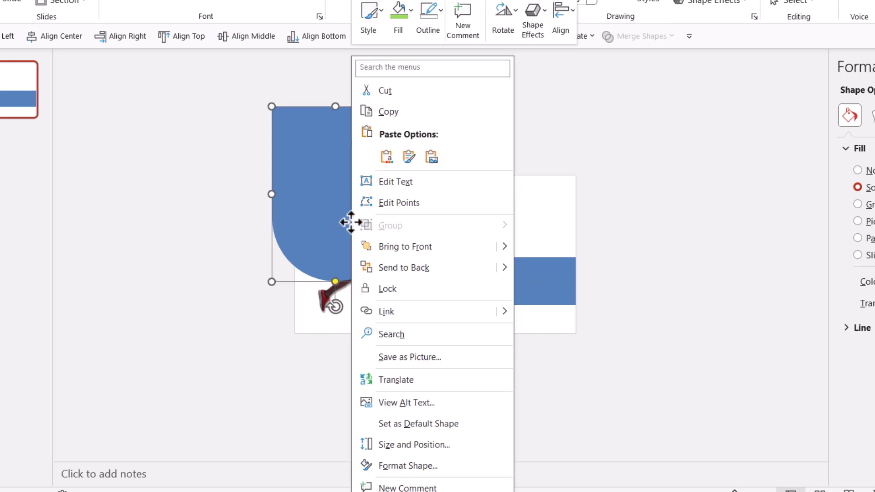
{"action": "left_click", "coordinate": [417, 268]}
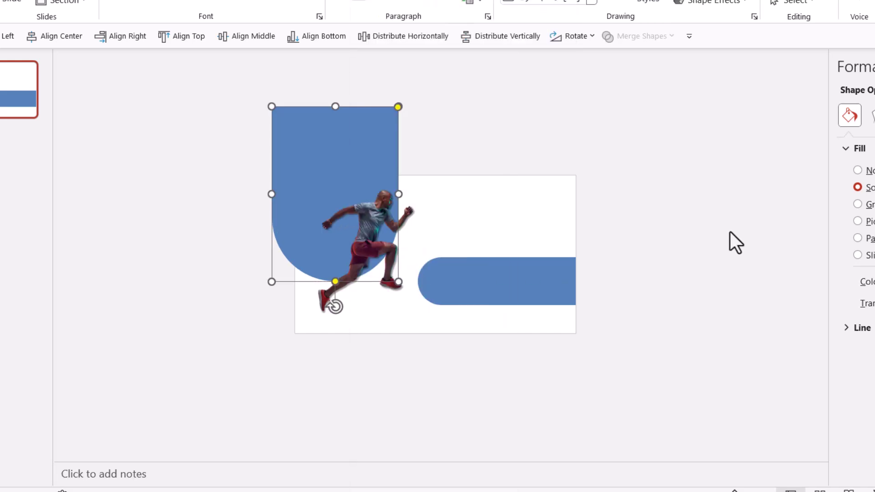
{"action": "left_click", "coordinate": [583, 247]}
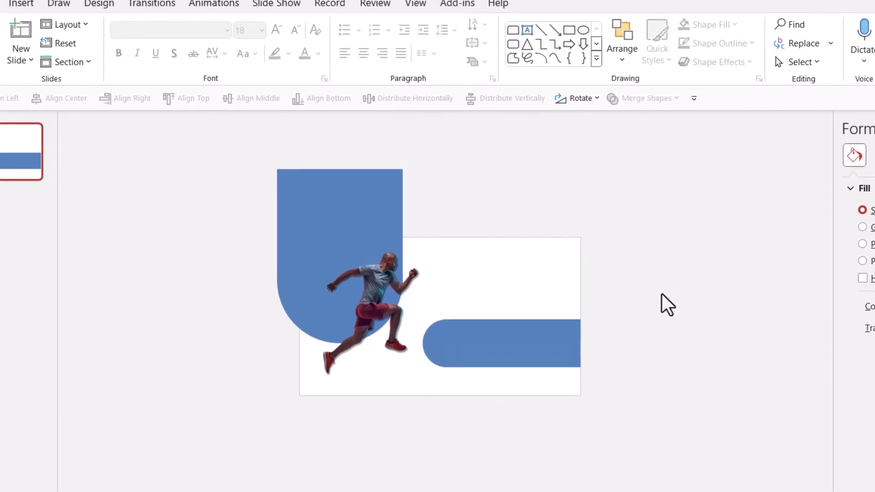
Draw a blue circle around the runner's legs, send it behind the runner, and shrink it slightly
{"action": "left_click", "coordinate": [587, 42]}
{"action": "left_click_drag", "start_coordinate": [448, 212], "coordinate": [373, 346]}
{"action": "right_click", "coordinate": [374, 346]}
{"action": "left_click", "coordinate": [417, 340]}
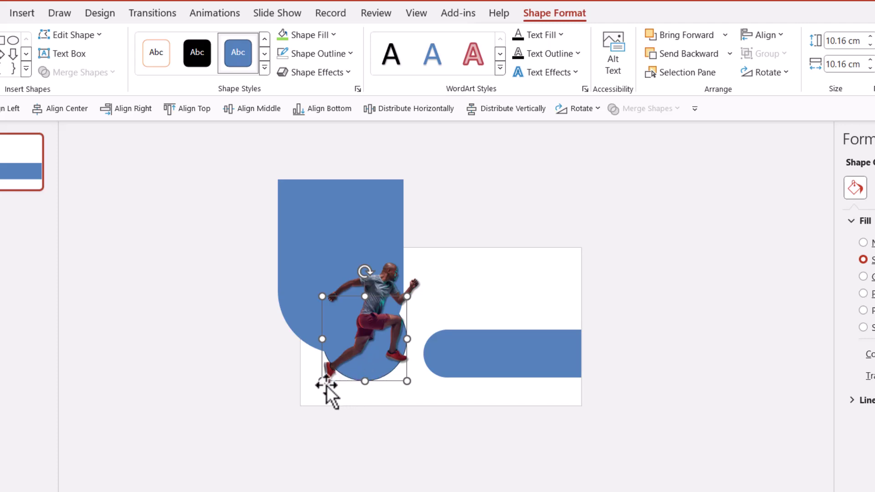
{"action": "left_click_drag", "start_coordinate": [322, 381], "coordinate": [325, 378]}
{"action": "left_click", "coordinate": [381, 368]}
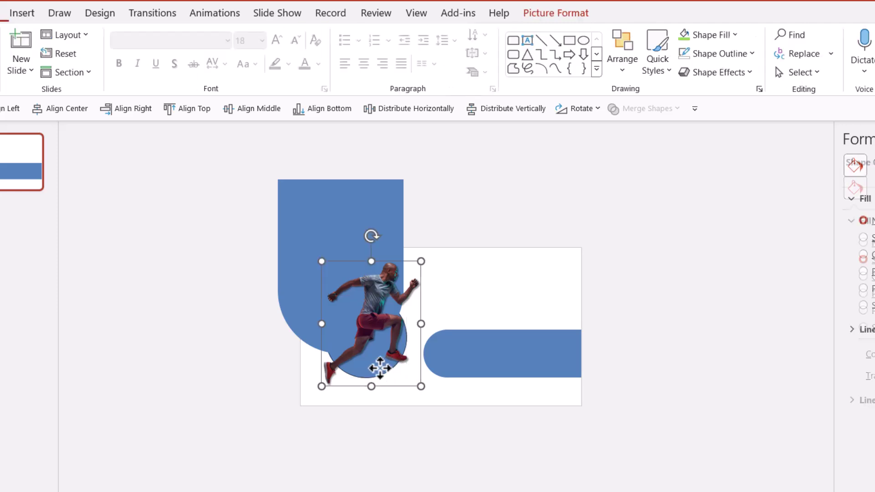
{"action": "left_click", "coordinate": [427, 423]}
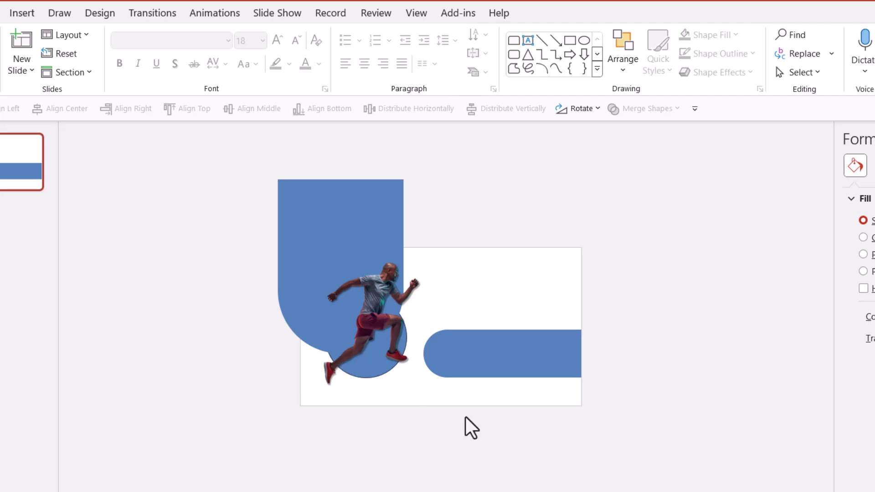
Raise the top edge of the right blue bar slightly to make it taller
{"action": "left_click", "coordinate": [528, 355]}
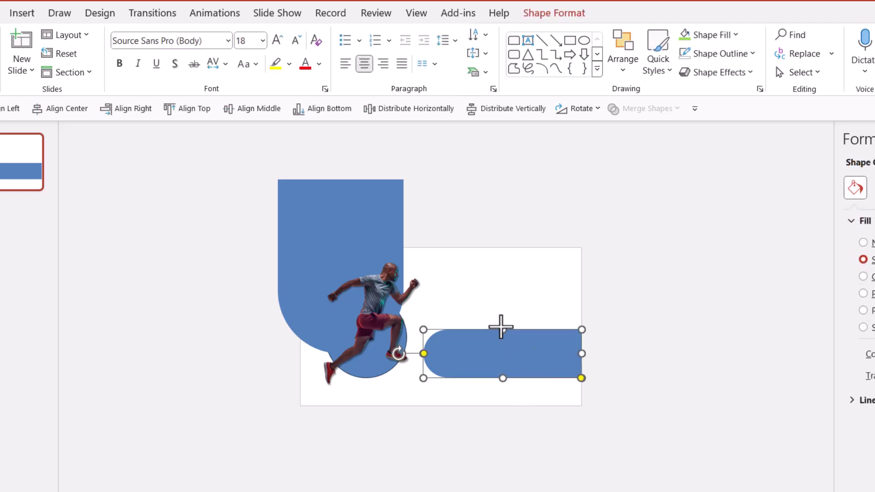
{"action": "left_click_drag", "start_coordinate": [502, 329], "coordinate": [502, 326]}
{"action": "left_click", "coordinate": [658, 346]}
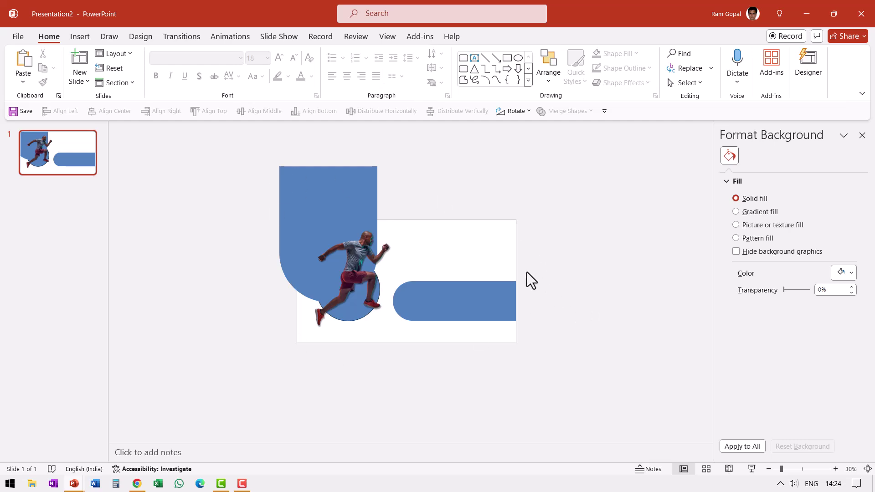
Open the color-hex.com sports Color Palette page in Chrome and snip its five colour swatches
{"action": "key", "text": "alt+Tab"}
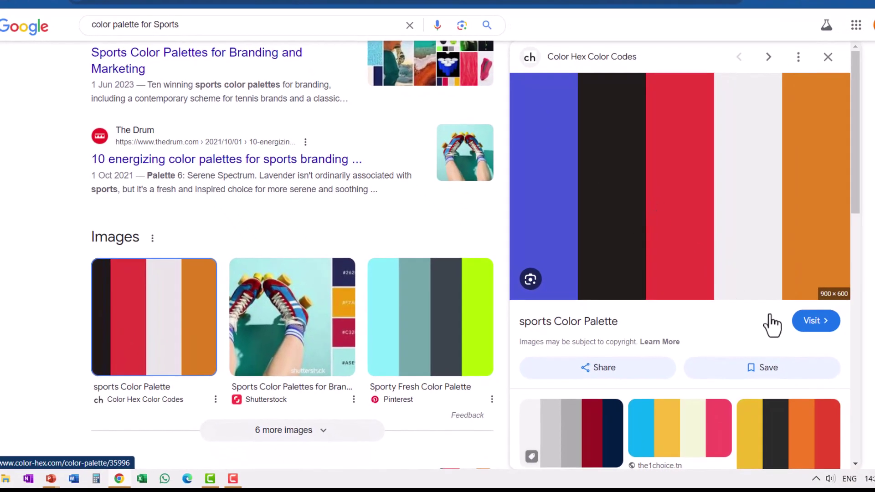
{"action": "left_click", "coordinate": [813, 321]}
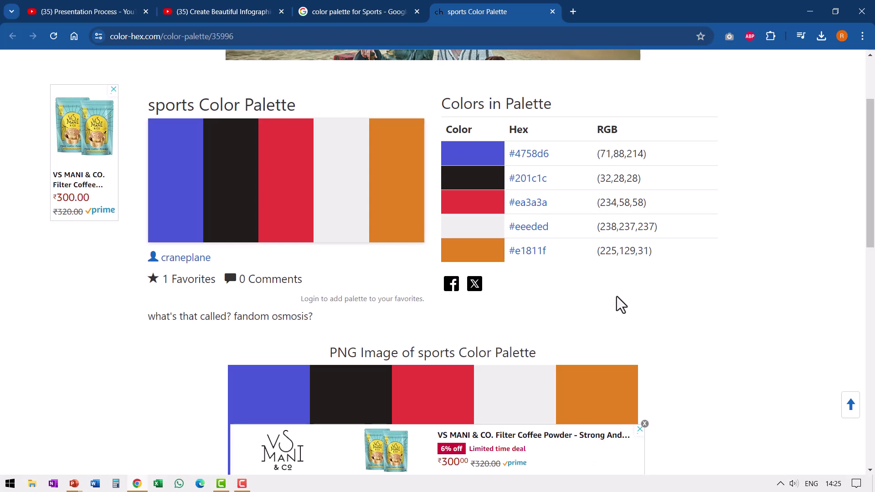
{"action": "key", "text": "super+shift+s"}
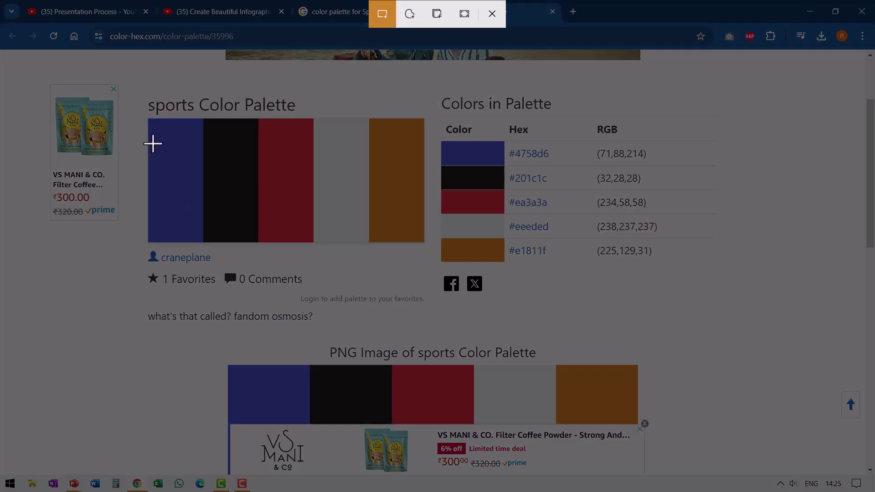
{"action": "left_click_drag", "start_coordinate": [153, 143], "coordinate": [417, 206]}
Paste the palette snip onto the slide and place it at the upper right above the blue bar
{"action": "left_click", "coordinate": [72, 484]}
{"action": "right_click", "coordinate": [601, 249]}
{"action": "left_click", "coordinate": [622, 288]}
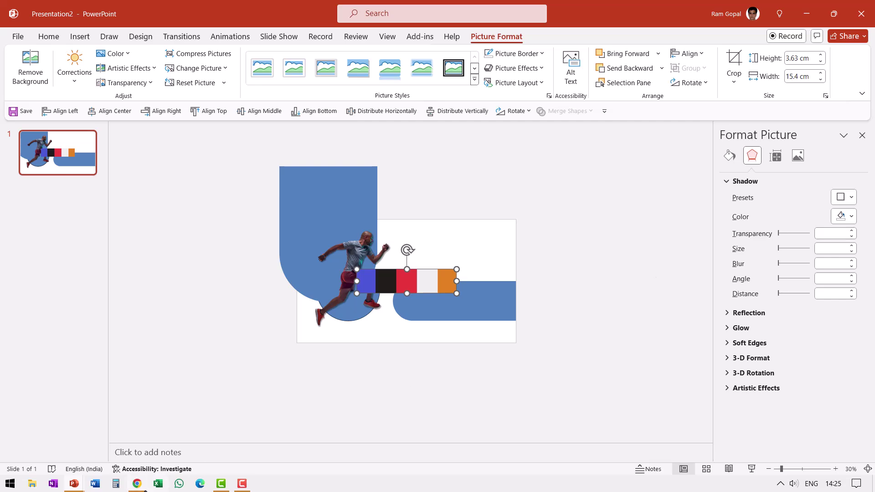
{"action": "left_click", "coordinate": [138, 484]}
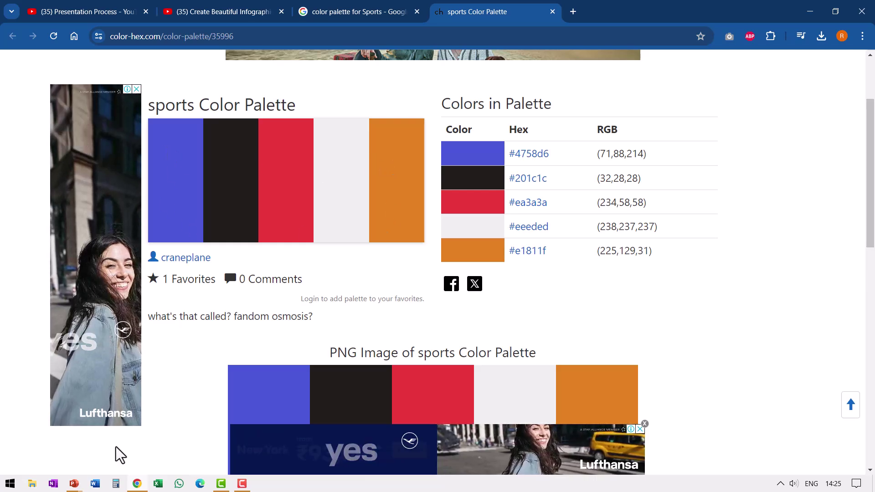
{"action": "mouse_move", "coordinate": [74, 483]}
{"action": "left_click", "coordinate": [151, 465]}
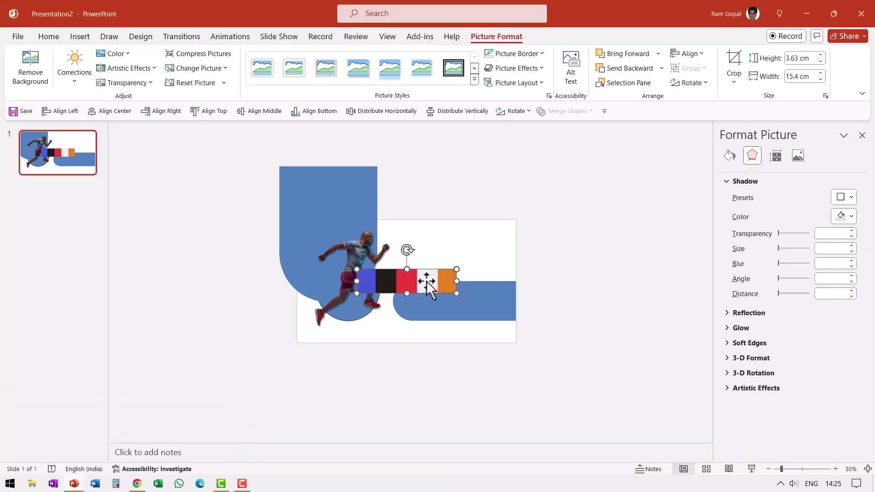
{"action": "left_click_drag", "start_coordinate": [428, 280], "coordinate": [517, 243]}
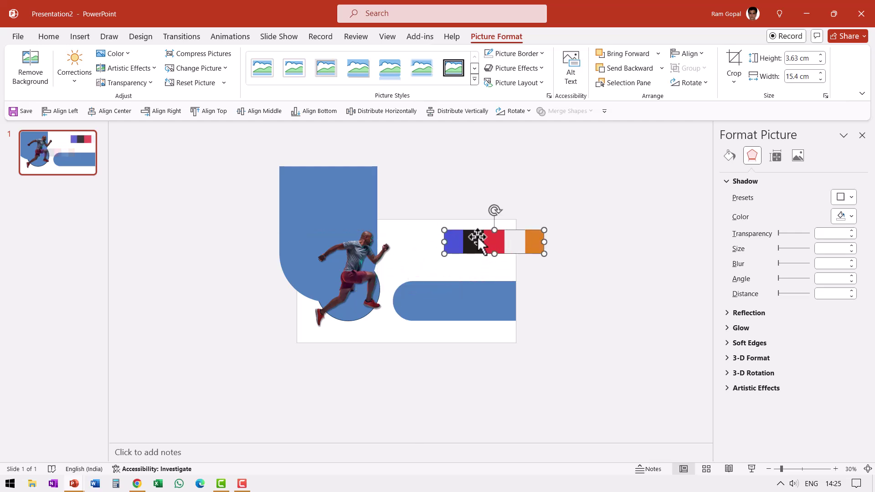
Fill the slide background with the palette's blue, RGB(71,88,214), sampled with the eyedropper
{"action": "left_click", "coordinate": [411, 252]}
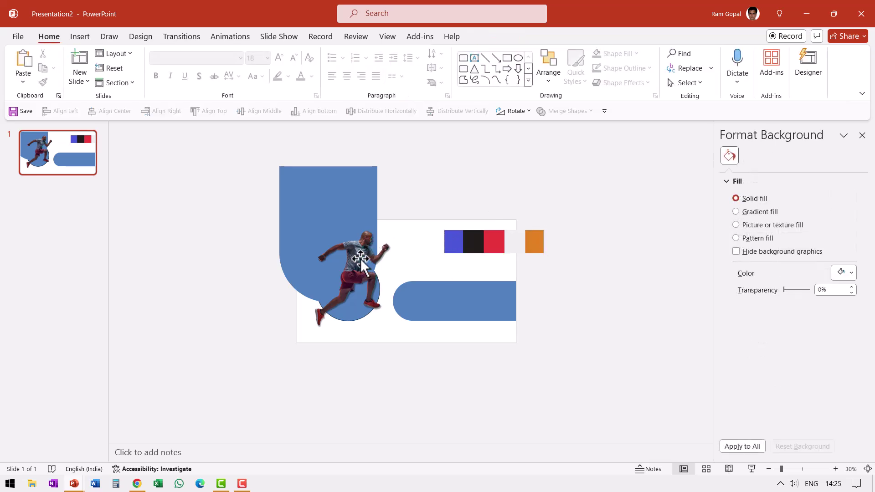
{"action": "scroll", "coordinate": [305, 218], "scroll_direction": "up", "scroll_amount": 5}
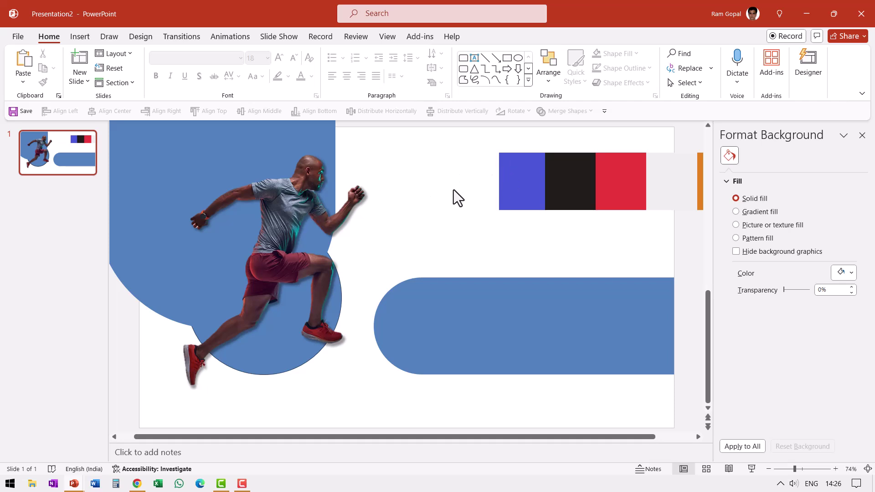
{"action": "left_click", "coordinate": [523, 178]}
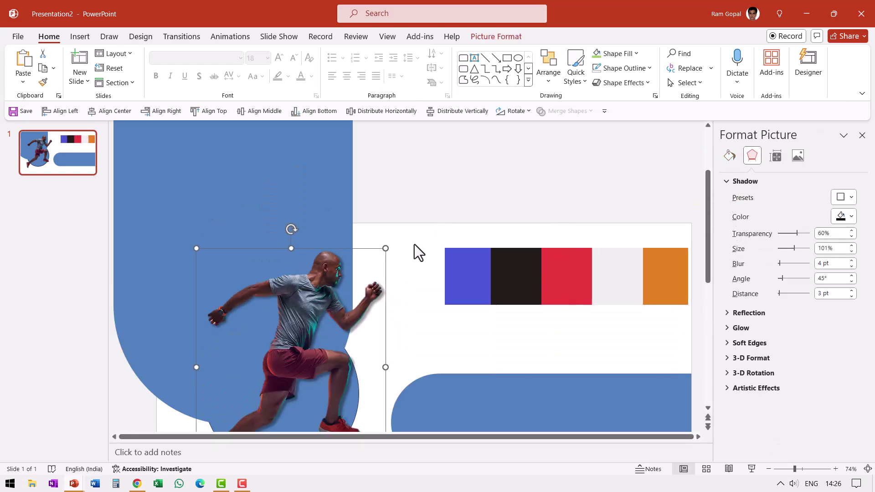
{"action": "right_click", "coordinate": [405, 233]}
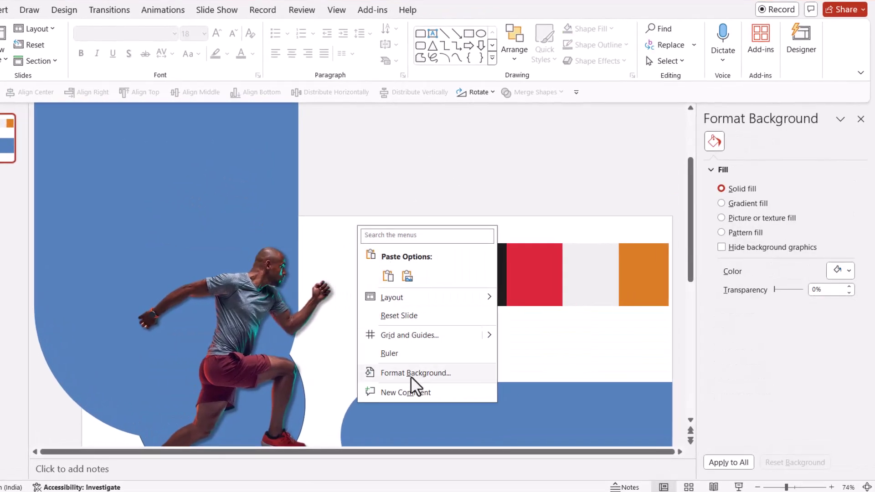
{"action": "left_click", "coordinate": [433, 369]}
{"action": "left_click", "coordinate": [839, 272]}
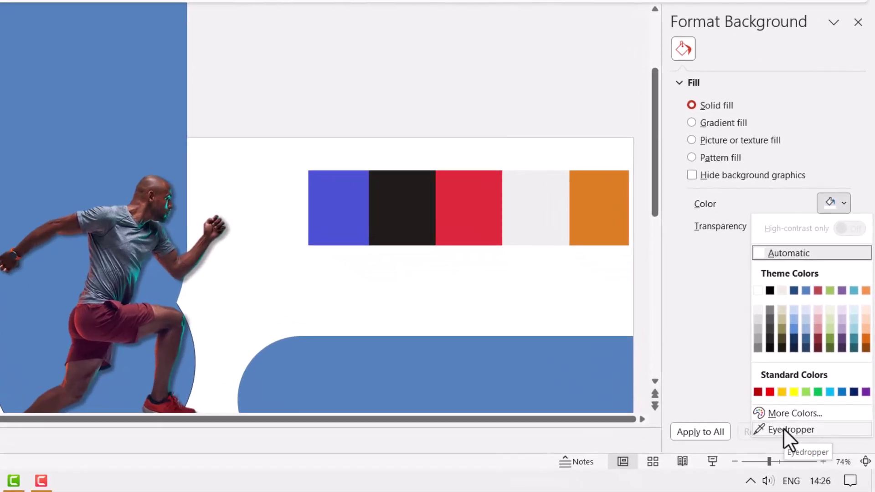
{"action": "left_click", "coordinate": [783, 429]}
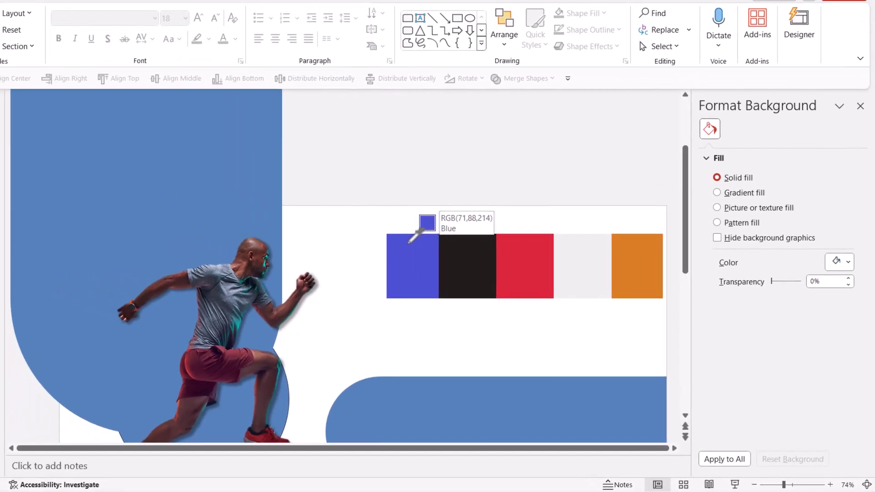
{"action": "left_click", "coordinate": [409, 241]}
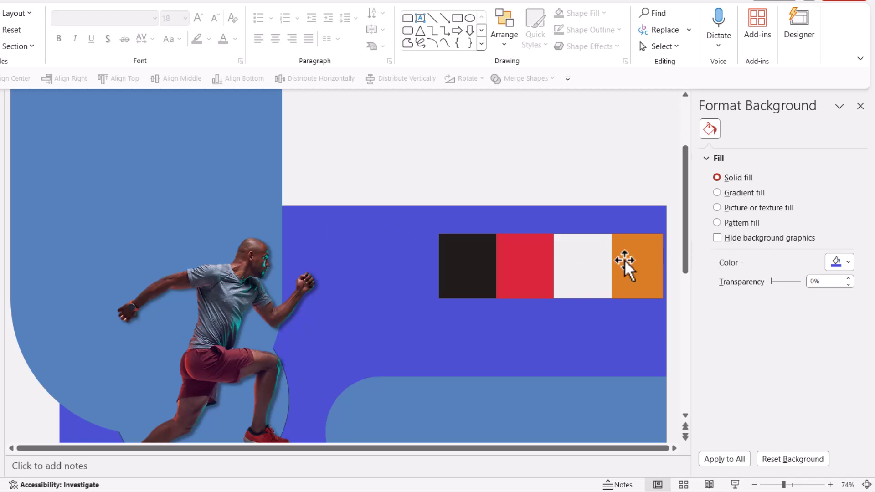
Fill the upright half-pill with the palette's orange using the eyedropper
{"action": "left_click", "coordinate": [217, 171]}
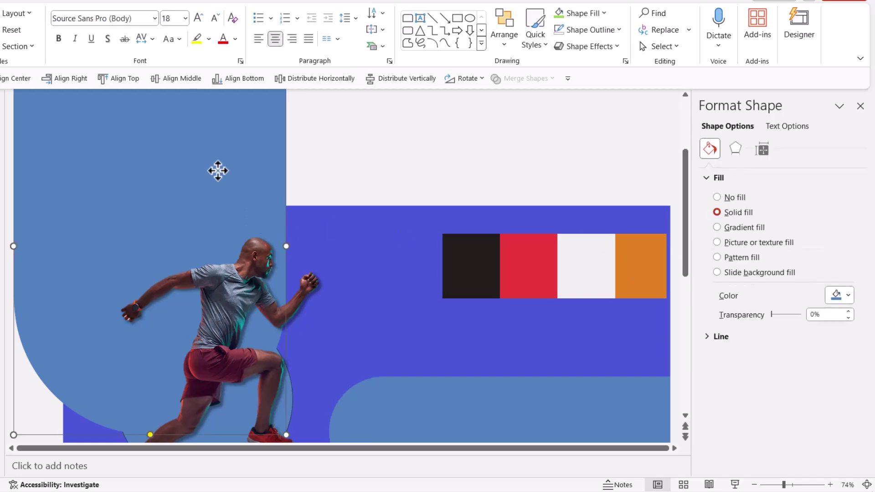
{"action": "left_click", "coordinate": [840, 294]}
{"action": "left_click", "coordinate": [808, 281]}
{"action": "left_click", "coordinate": [644, 245]}
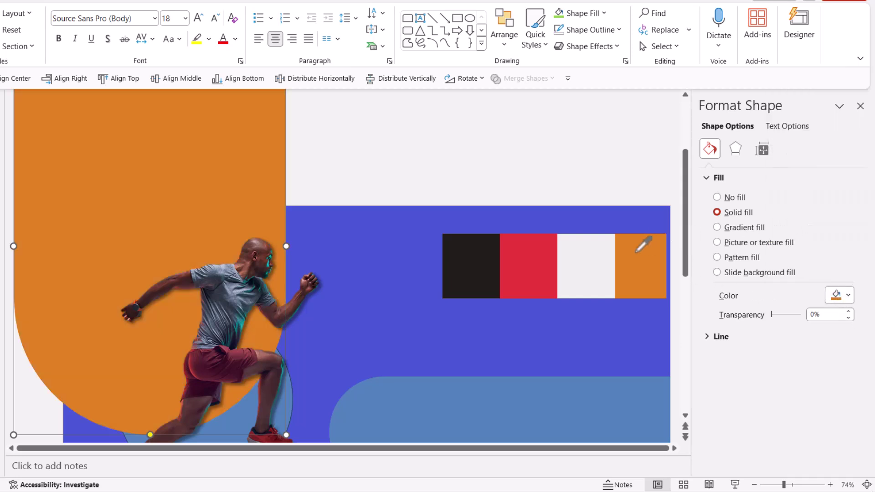
Fill the circle behind the runner with the palette's red and remove its outline
{"action": "left_click", "coordinate": [285, 390]}
{"action": "scroll", "coordinate": [292, 387], "scroll_direction": "down", "scroll_amount": 5}
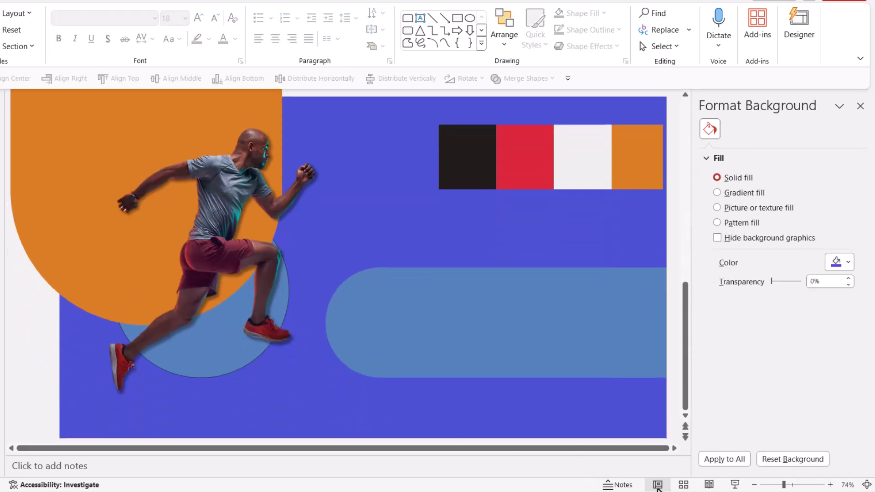
{"action": "left_click", "coordinate": [754, 484]}
{"action": "left_click", "coordinate": [754, 485]}
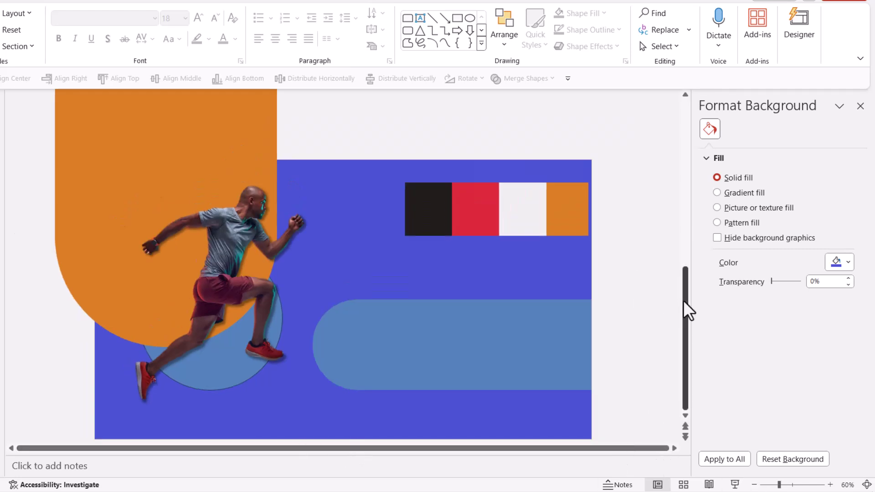
{"action": "left_click", "coordinate": [754, 484]}
{"action": "left_click", "coordinate": [754, 484]}
{"action": "left_click_drag", "start_coordinate": [341, 415], "coordinate": [189, 231]}
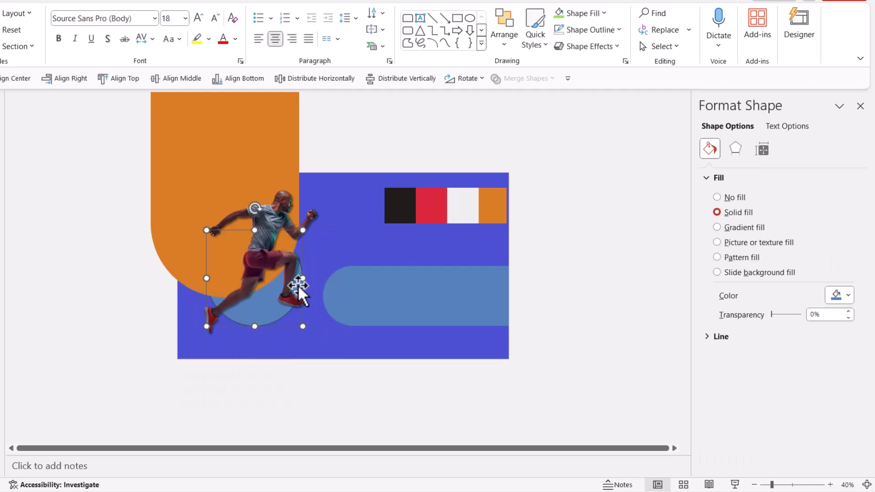
{"action": "left_click", "coordinate": [836, 297]}
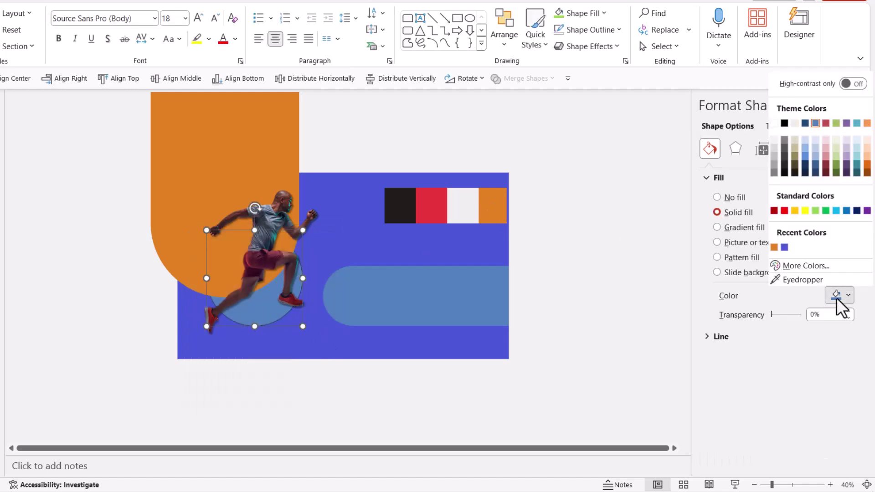
{"action": "left_click", "coordinate": [809, 281]}
{"action": "left_click", "coordinate": [434, 198]}
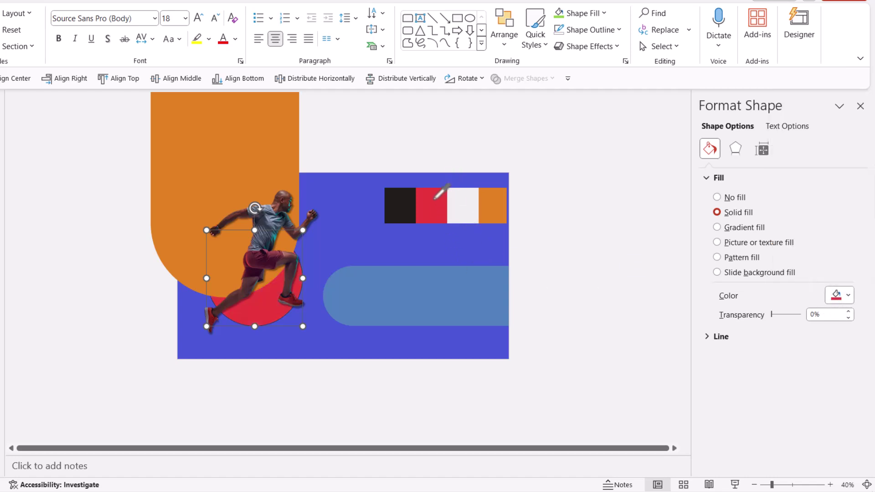
{"action": "left_click", "coordinate": [595, 27]}
{"action": "left_click", "coordinate": [594, 237]}
Turn the light-blue rounded bar black by sampling the palette's black swatch
{"action": "left_click", "coordinate": [488, 232]}
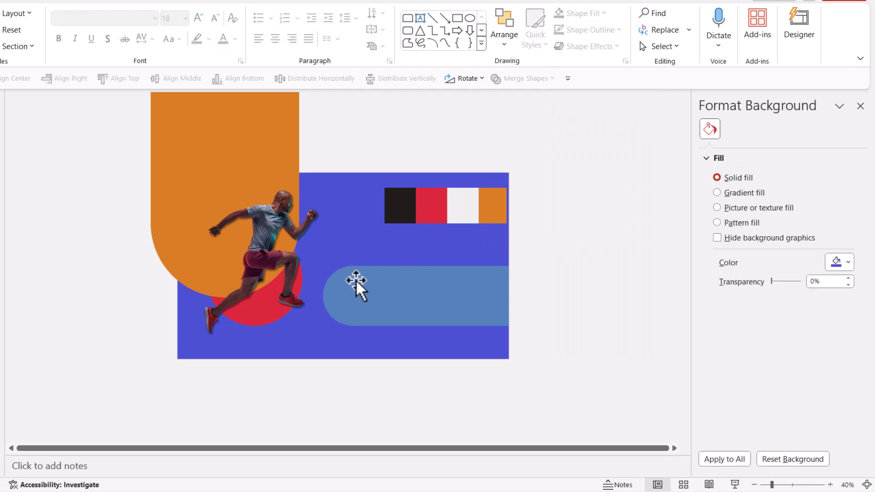
{"action": "left_click", "coordinate": [392, 275]}
{"action": "left_click", "coordinate": [836, 301]}
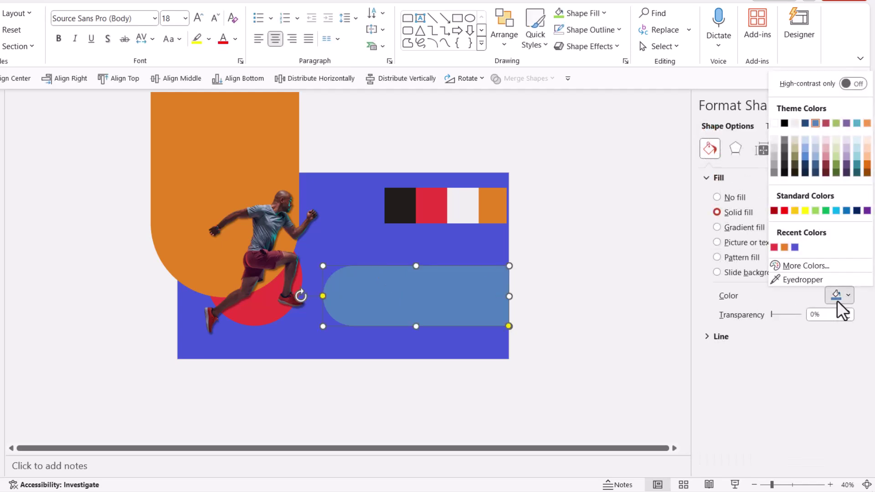
{"action": "left_click", "coordinate": [802, 279]}
{"action": "left_click", "coordinate": [405, 197]}
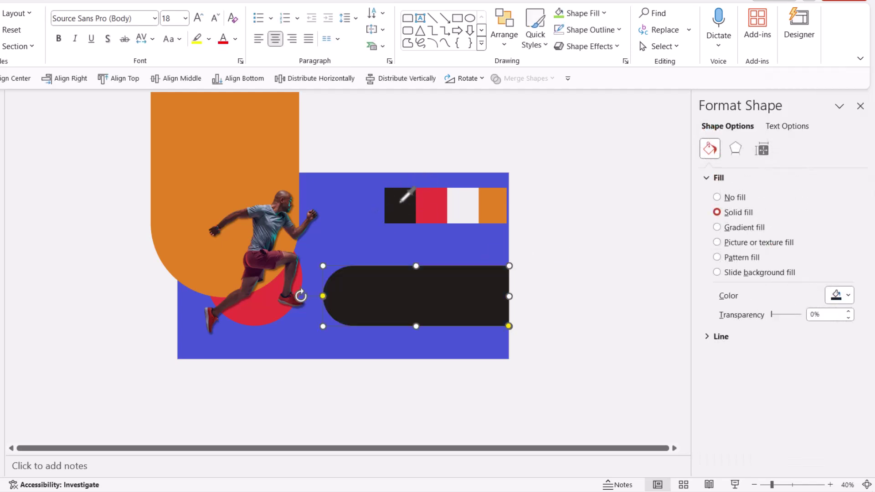
{"action": "left_click", "coordinate": [581, 260]}
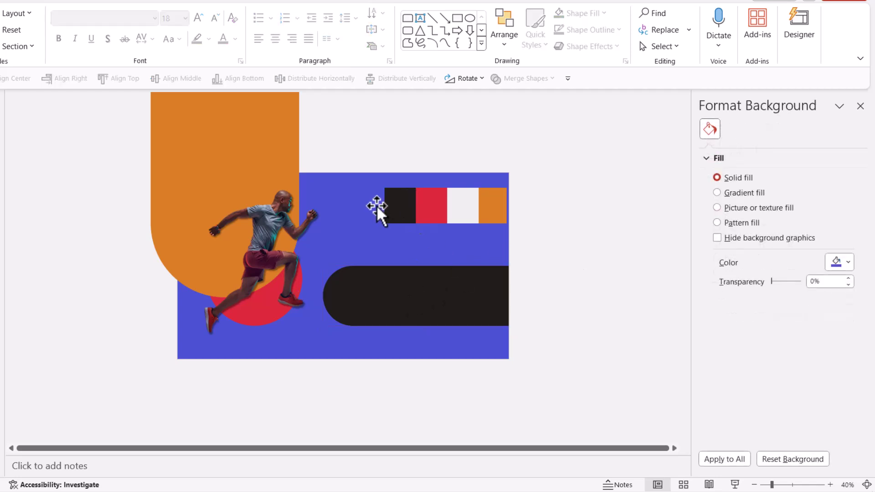
Delete the colour-swatch strip and fit the slide to the window
{"action": "left_click", "coordinate": [491, 210]}
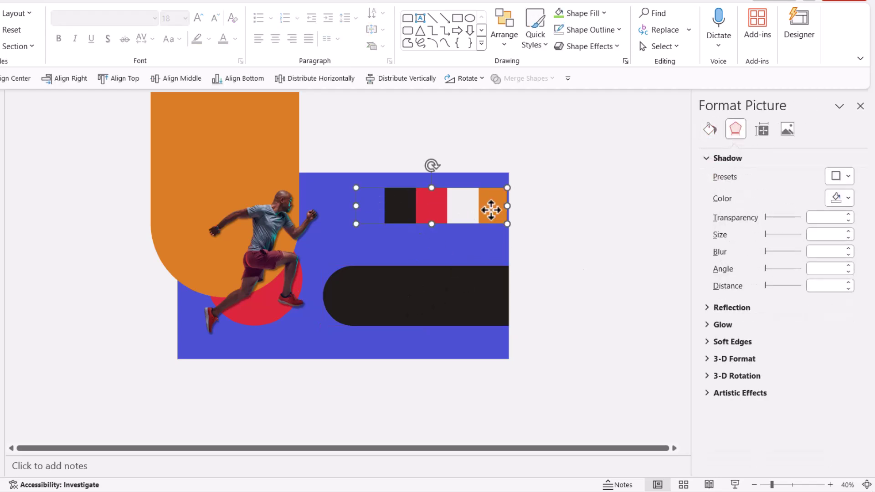
{"action": "key", "text": "Delete"}
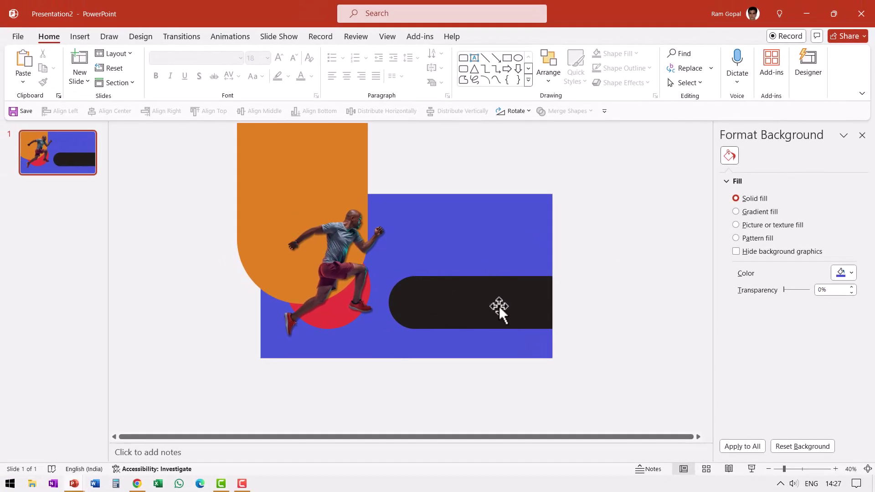
{"action": "left_click", "coordinate": [867, 468]}
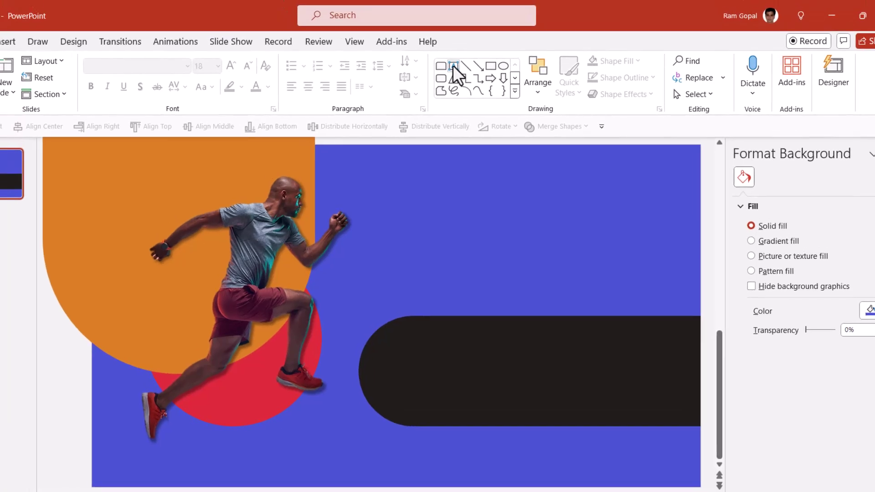
Add a text box above the black bar reading 'Your Title Here'
{"action": "left_click", "coordinate": [453, 66]}
{"action": "left_click", "coordinate": [451, 240]}
{"action": "type", "text": "Your Title H"}
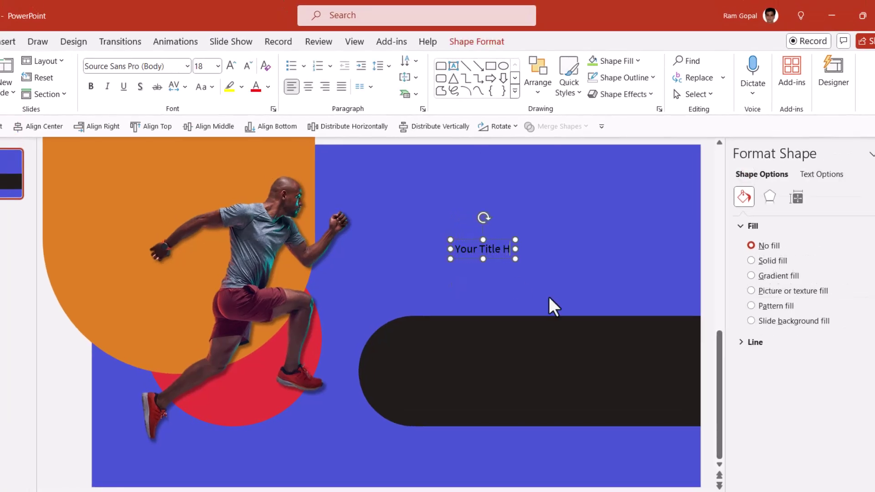
{"action": "type", "text": "ere"}
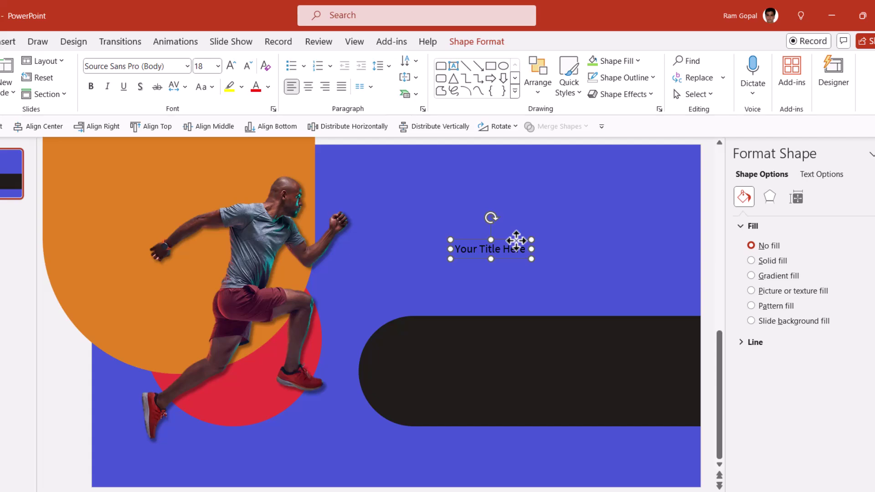
Search for Google Fonts in Chrome and open its font browse page
{"action": "key", "text": "alt+Tab"}
{"action": "left_click", "coordinate": [571, 19]}
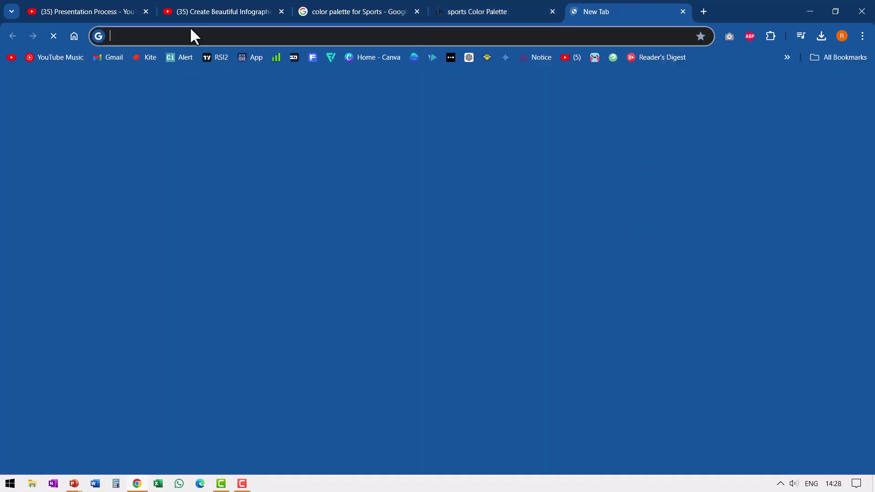
{"action": "left_click", "coordinate": [165, 35]}
{"action": "type", "text": "Google"}
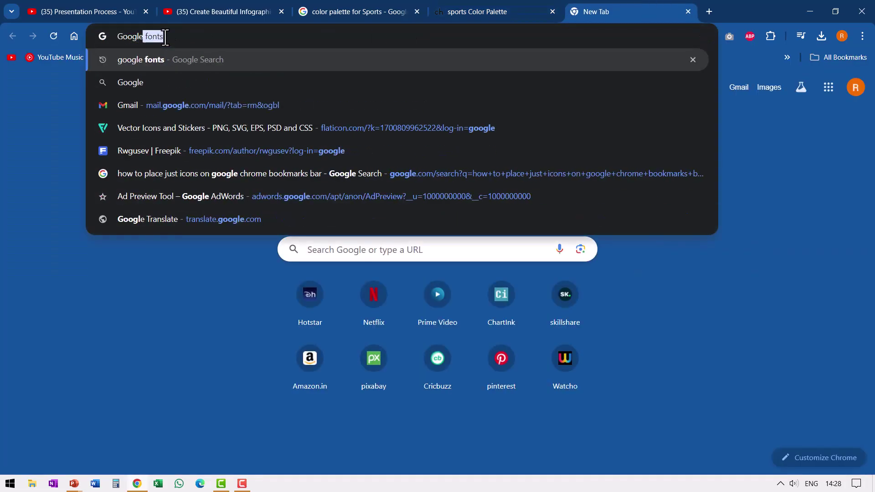
{"action": "key", "text": "Return"}
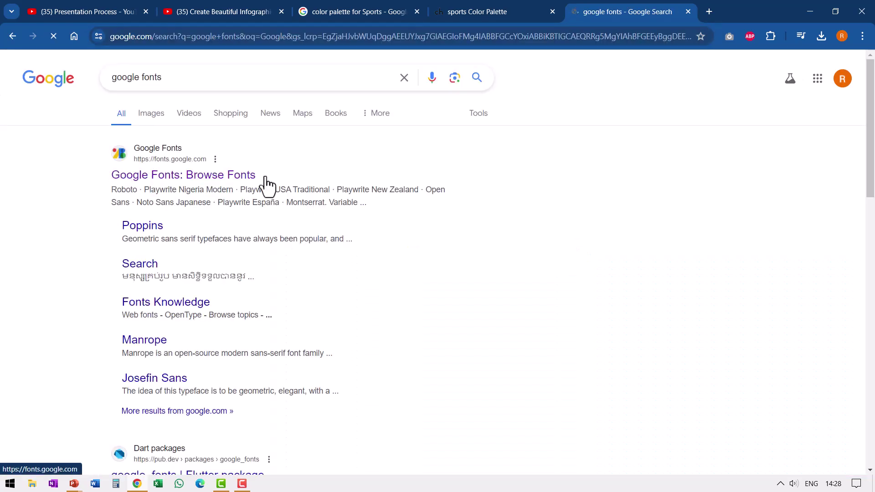
{"action": "left_click", "coordinate": [266, 176]}
Filter the catalogue to Display fonts and open the Orbitron font page
{"action": "scroll", "coordinate": [153, 364], "scroll_direction": "down", "scroll_amount": 4}
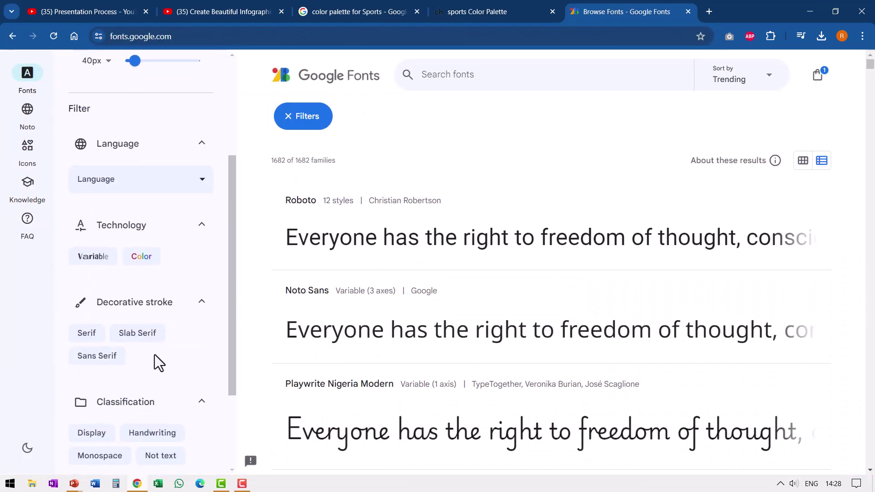
{"action": "scroll", "coordinate": [127, 351], "scroll_direction": "down", "scroll_amount": 3}
{"action": "left_click", "coordinate": [83, 321]}
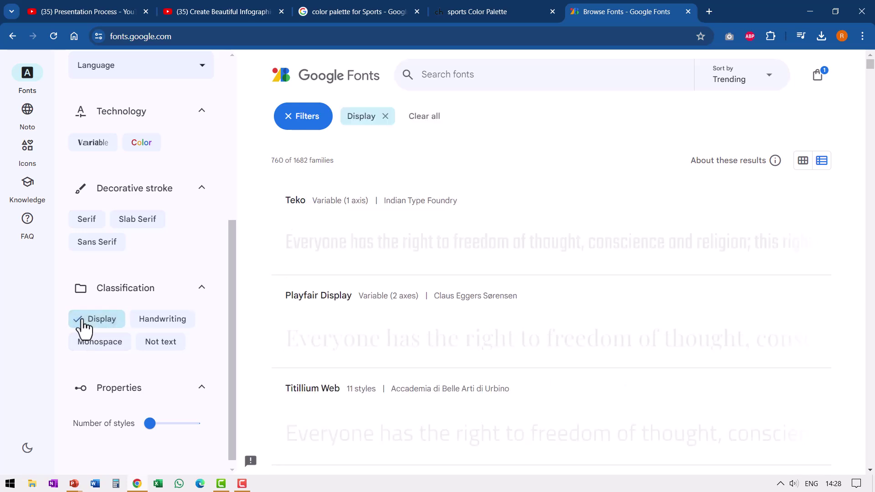
{"action": "scroll", "coordinate": [477, 322], "scroll_direction": "down", "scroll_amount": 7}
{"action": "scroll", "coordinate": [477, 323], "scroll_direction": "down", "scroll_amount": 9}
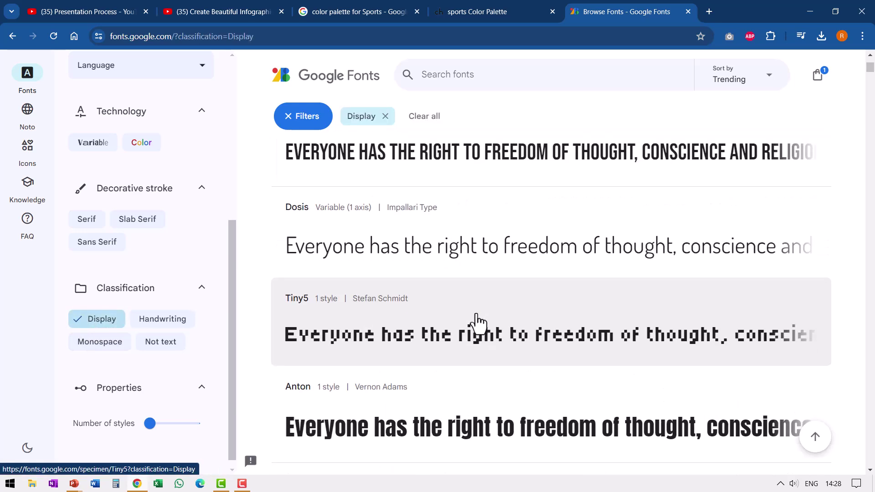
{"action": "scroll", "coordinate": [477, 322], "scroll_direction": "down", "scroll_amount": 13}
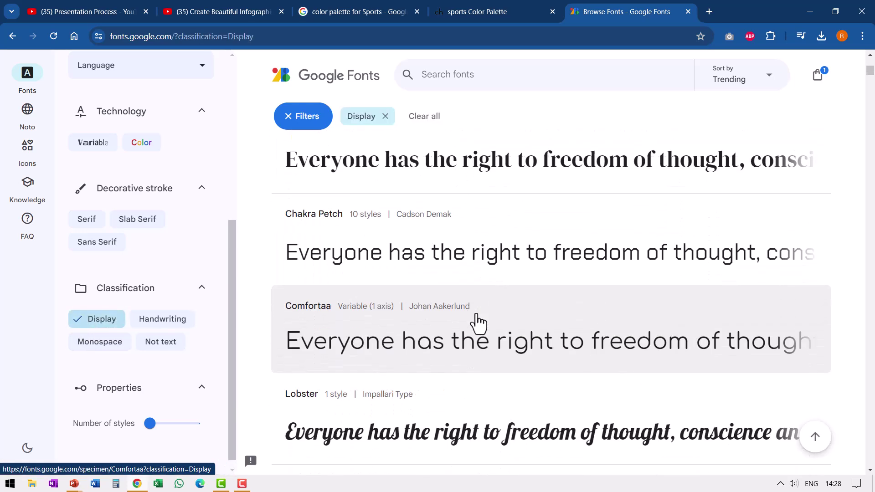
{"action": "scroll", "coordinate": [477, 323], "scroll_direction": "down", "scroll_amount": 12}
{"action": "scroll", "coordinate": [477, 323], "scroll_direction": "down", "scroll_amount": 10}
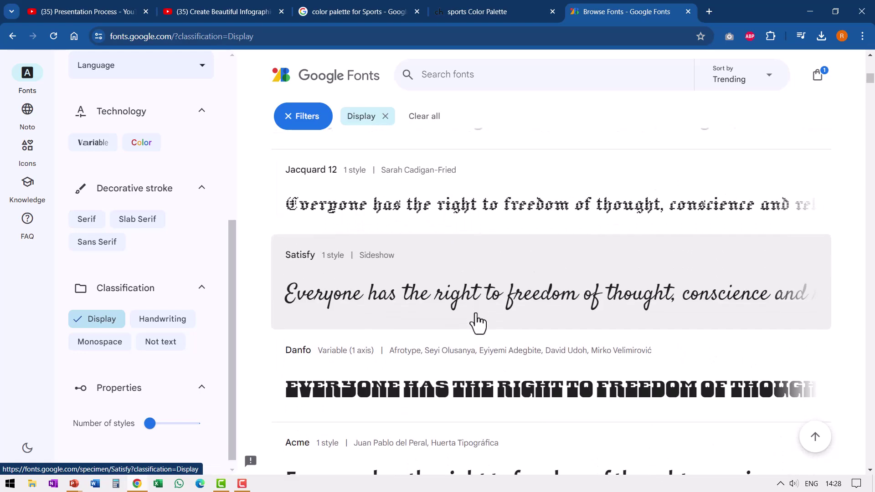
{"action": "scroll", "coordinate": [477, 322], "scroll_direction": "down", "scroll_amount": 2}
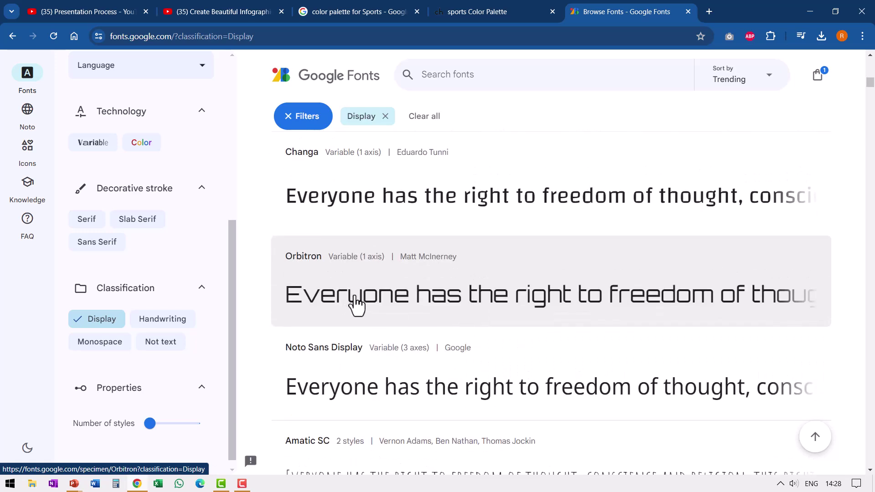
{"action": "left_click", "coordinate": [355, 298]}
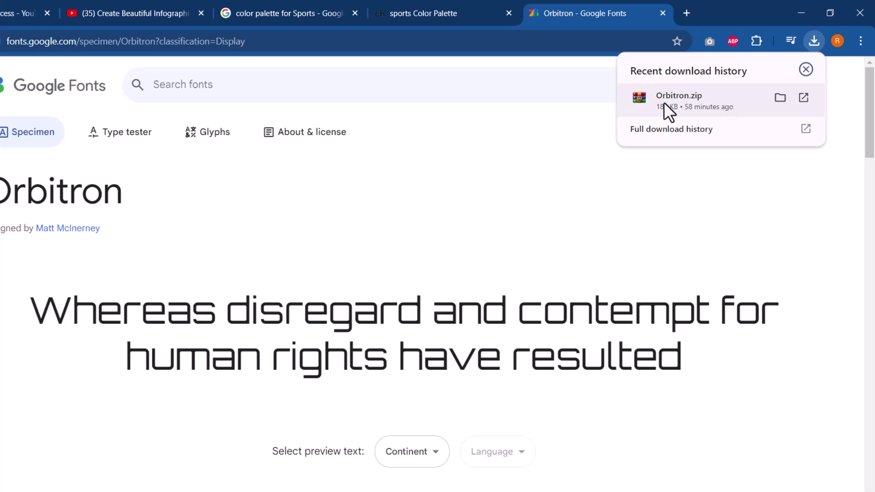
Check the Orbitron TTF inside Orbitron.zip with WinRAR, then close WinRAR and Downloads
{"action": "right_click", "coordinate": [195, 102]}
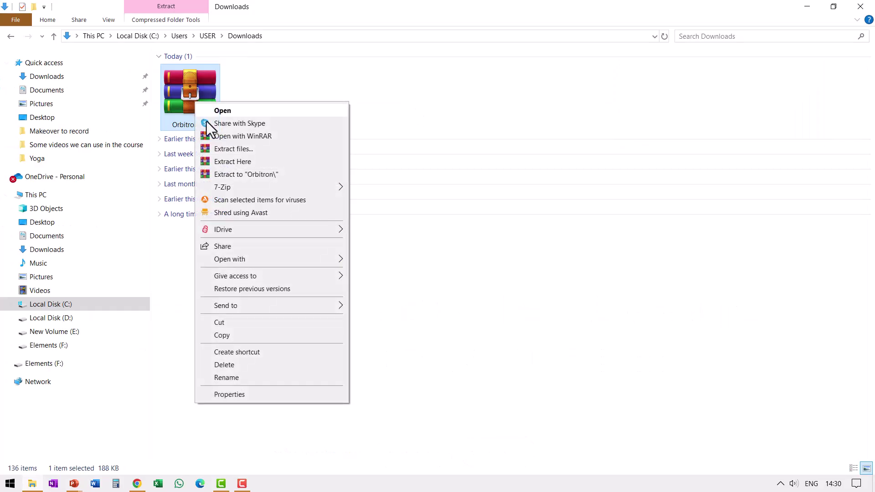
{"action": "left_click", "coordinate": [239, 136]}
{"action": "left_click", "coordinate": [101, 197]}
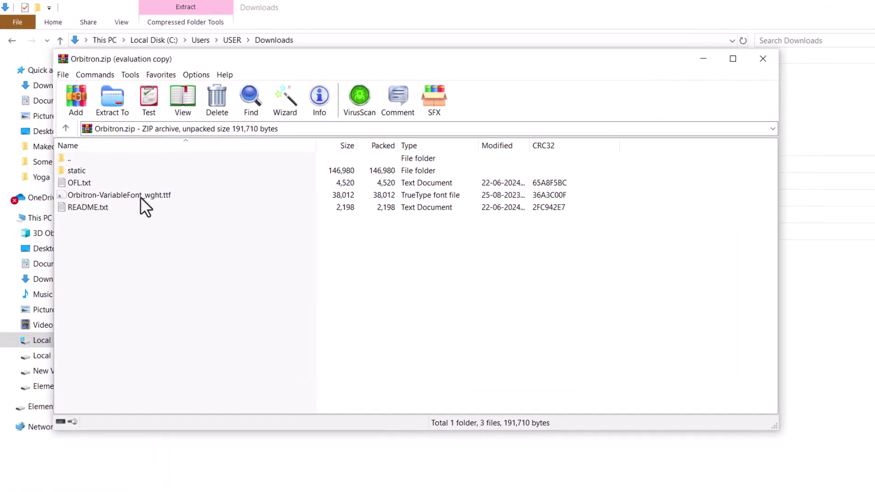
{"action": "left_click", "coordinate": [757, 60]}
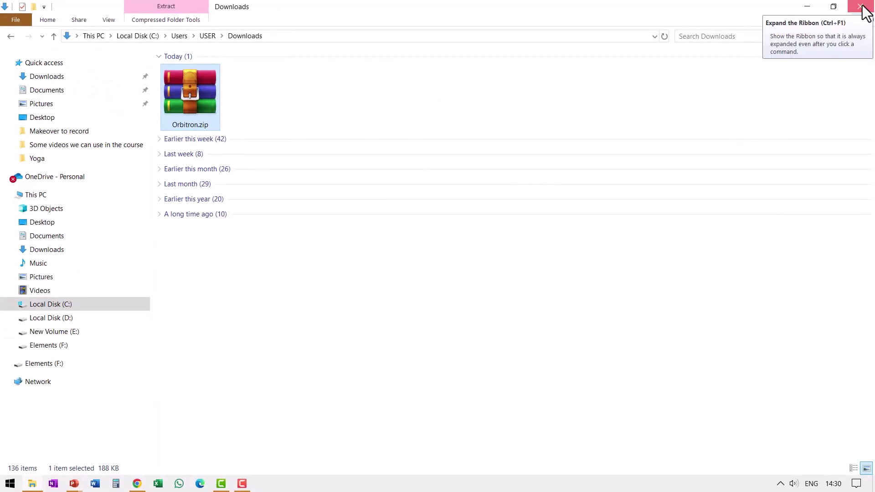
{"action": "left_click", "coordinate": [860, 6]}
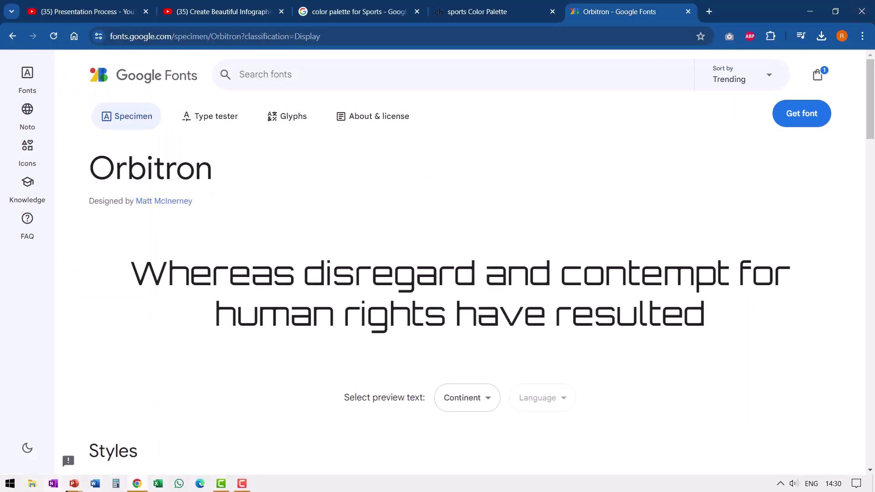
Set the 'Your Title Here' text in Orbitron Black
{"action": "mouse_move", "coordinate": [74, 484]}
{"action": "left_click", "coordinate": [206, 438]}
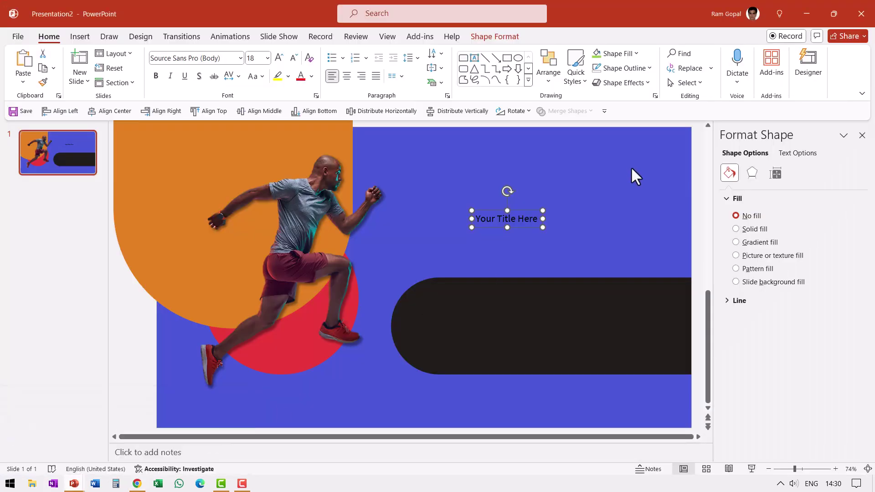
{"action": "left_click_drag", "start_coordinate": [479, 219], "coordinate": [611, 219]}
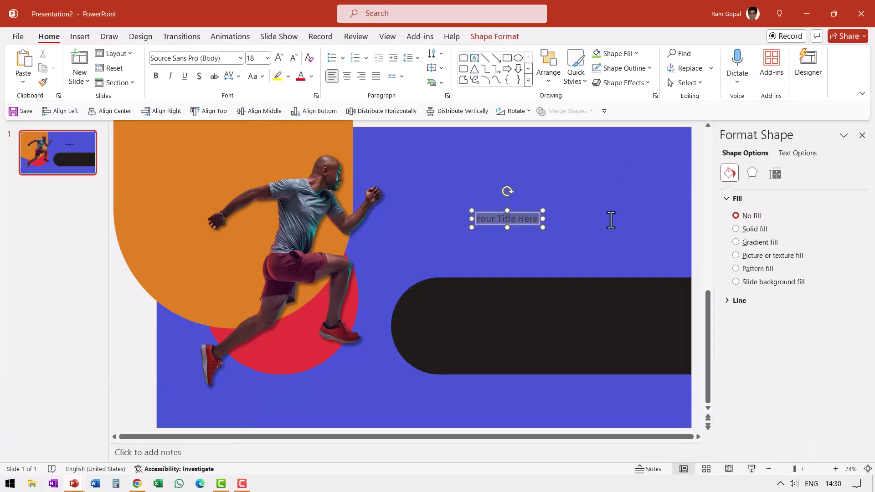
{"action": "left_click", "coordinate": [241, 58]}
{"action": "scroll", "coordinate": [256, 234], "scroll_direction": "down", "scroll_amount": 20}
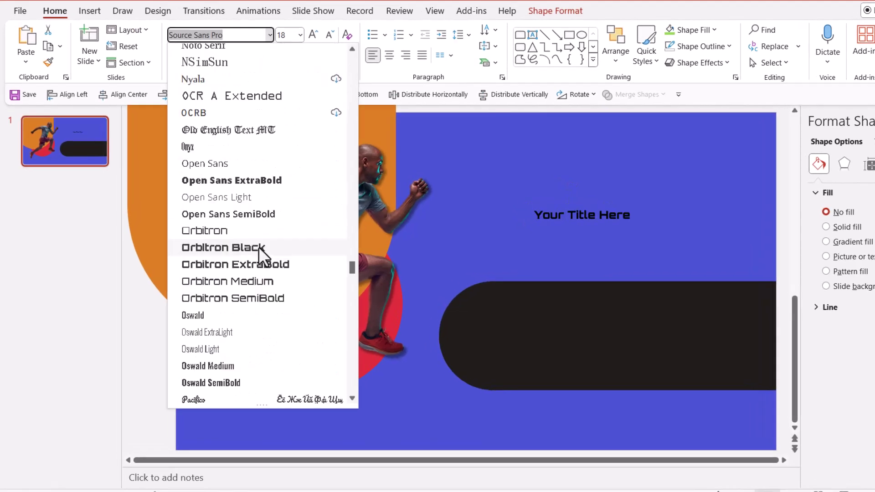
{"action": "left_click", "coordinate": [258, 248]}
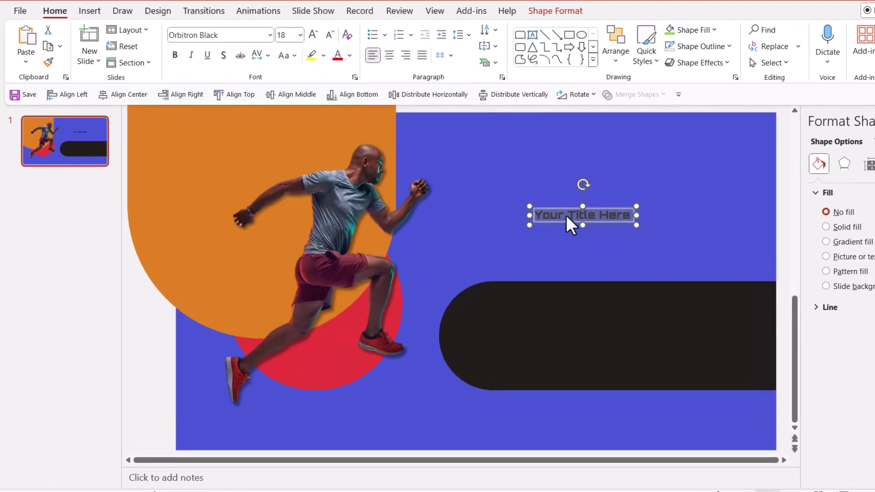
Enlarge the title to 44 pt, make it white, and move it onto the black bar
{"action": "left_click", "coordinate": [313, 35]}
{"action": "left_click", "coordinate": [313, 34]}
{"action": "left_click", "coordinate": [313, 34]}
{"action": "left_click", "coordinate": [313, 34]}
{"action": "left_click", "coordinate": [313, 35]}
{"action": "left_click", "coordinate": [313, 35]}
{"action": "left_click", "coordinate": [313, 35]}
{"action": "left_click", "coordinate": [349, 55]}
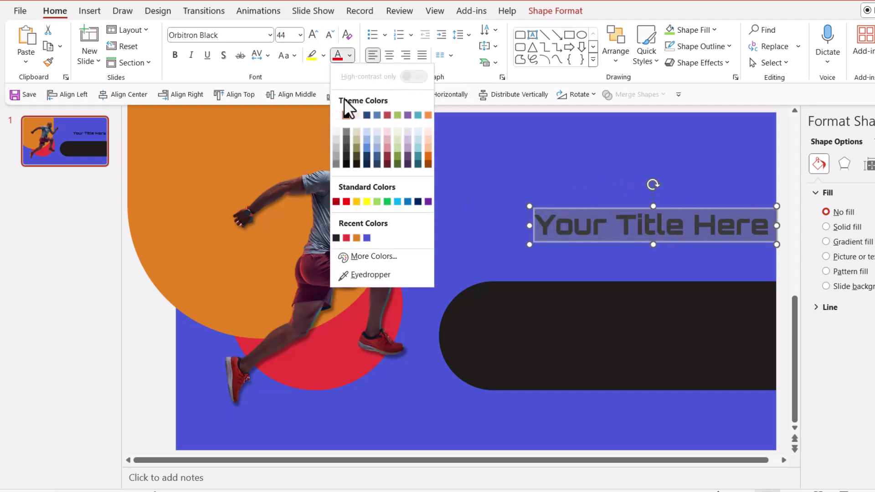
{"action": "left_click", "coordinate": [337, 116]}
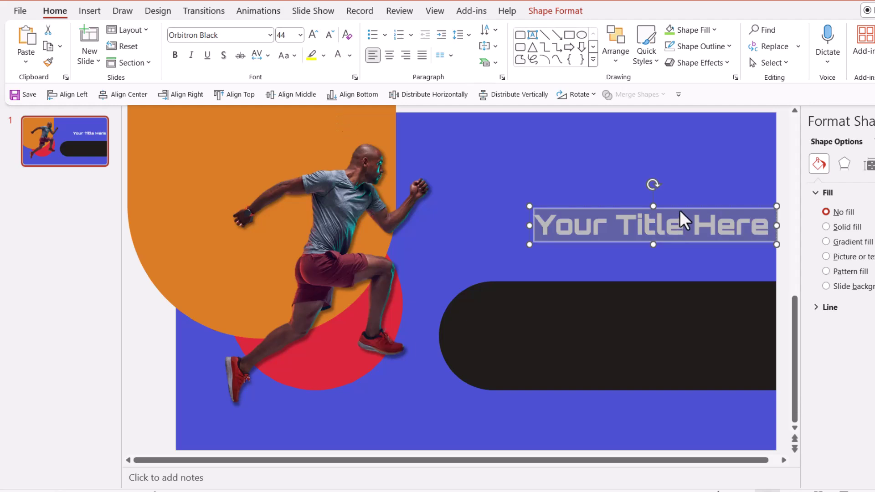
{"action": "left_click_drag", "start_coordinate": [681, 211], "coordinate": [627, 302]}
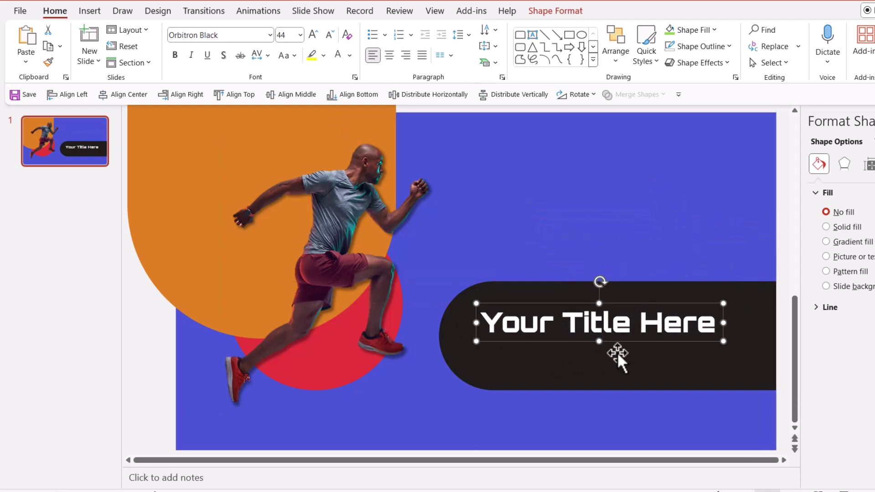
Draw a white line beneath the title out to the black bar's right end
{"action": "left_click", "coordinate": [544, 34]}
{"action": "left_click", "coordinate": [503, 370], "text": "shift"}
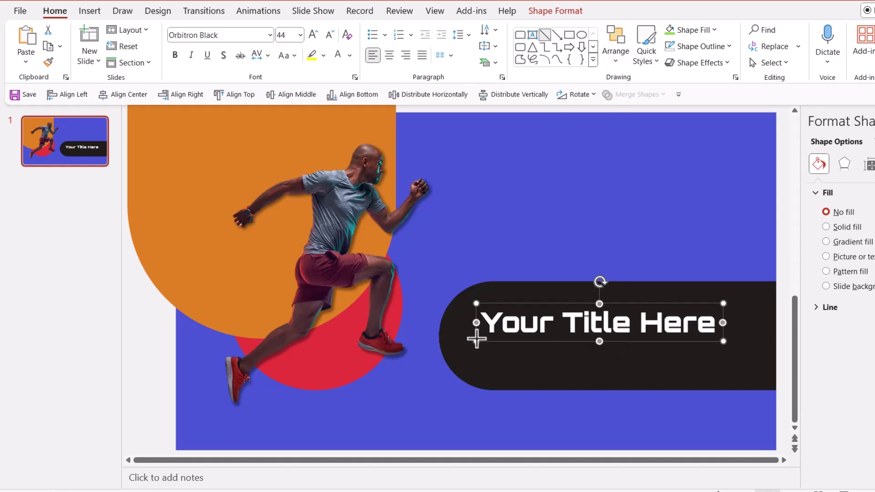
{"action": "left_click_drag", "start_coordinate": [477, 339], "coordinate": [783, 339]}
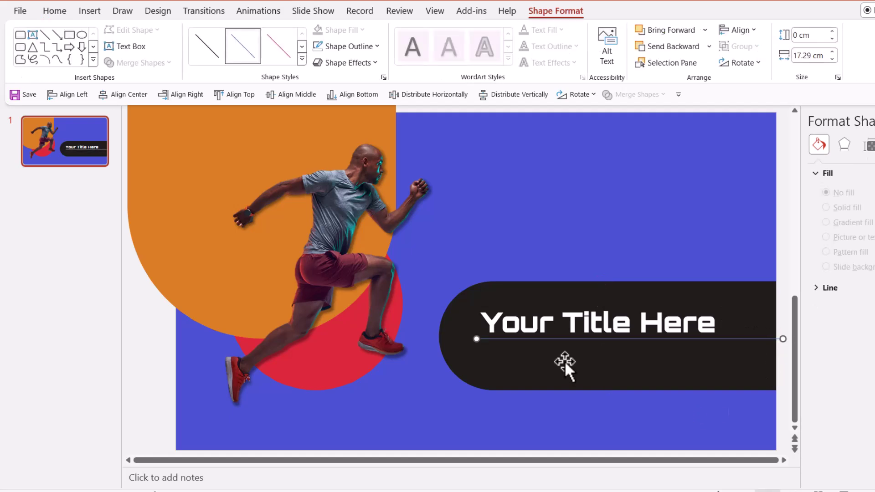
{"action": "left_click", "coordinate": [364, 46]}
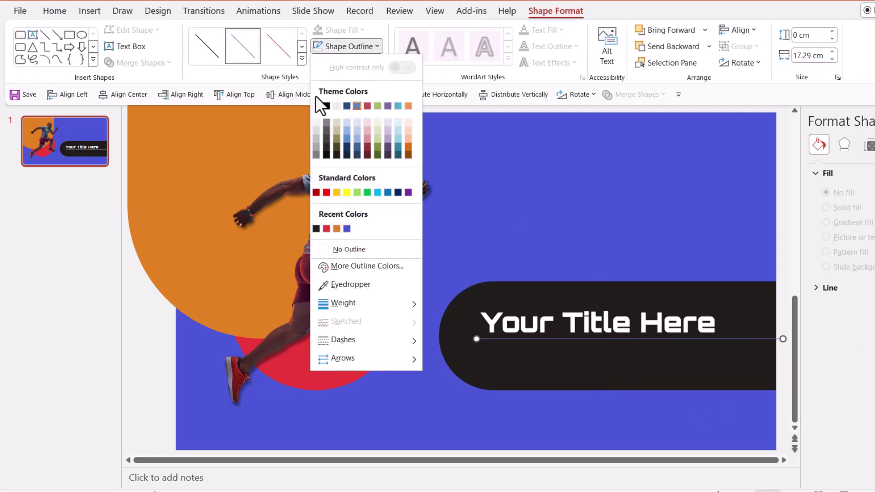
{"action": "left_click", "coordinate": [313, 108]}
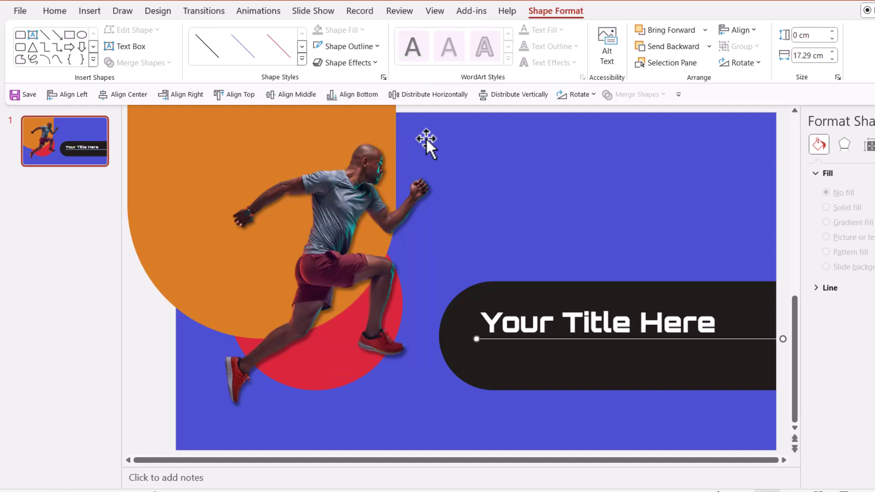
{"action": "left_click", "coordinate": [54, 12]}
Add a 'Your subtitle text here' text box in white Amasis MT Pro Light 24
{"action": "left_click", "coordinate": [531, 35]}
{"action": "left_click", "coordinate": [498, 178]}
{"action": "type", "text": "Your su"}
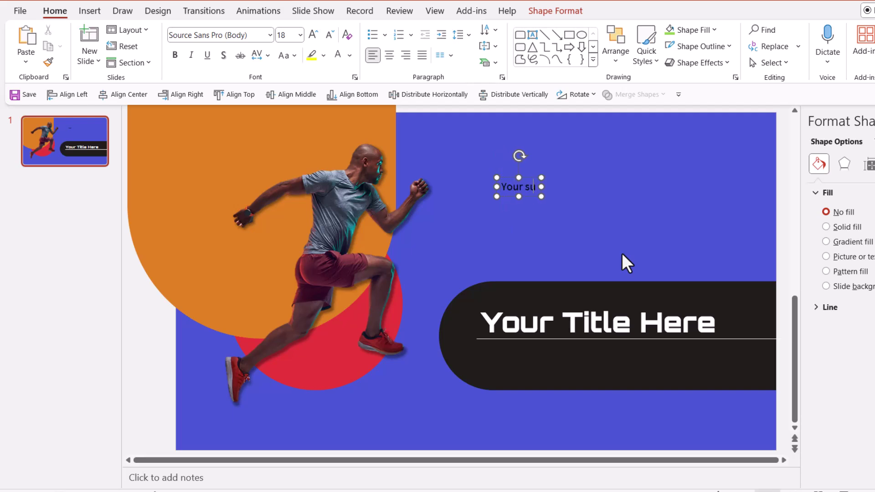
{"action": "type", "text": "btitle text here"}
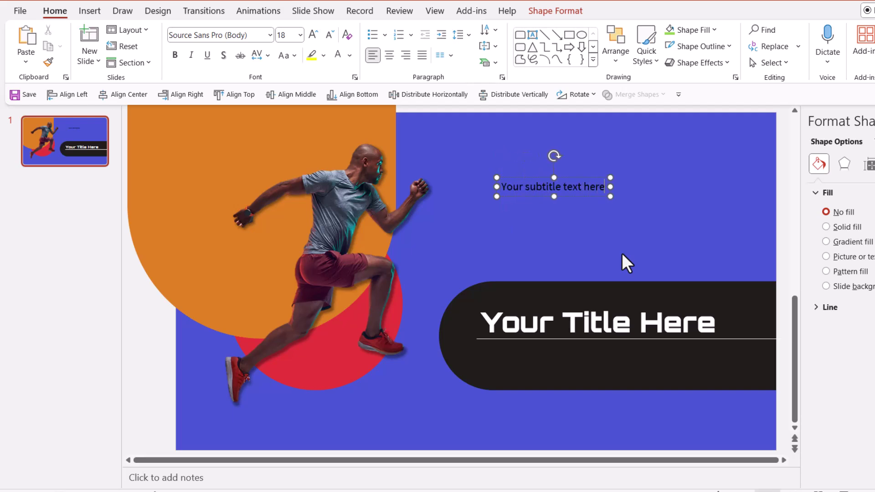
{"action": "left_click", "coordinate": [270, 35]}
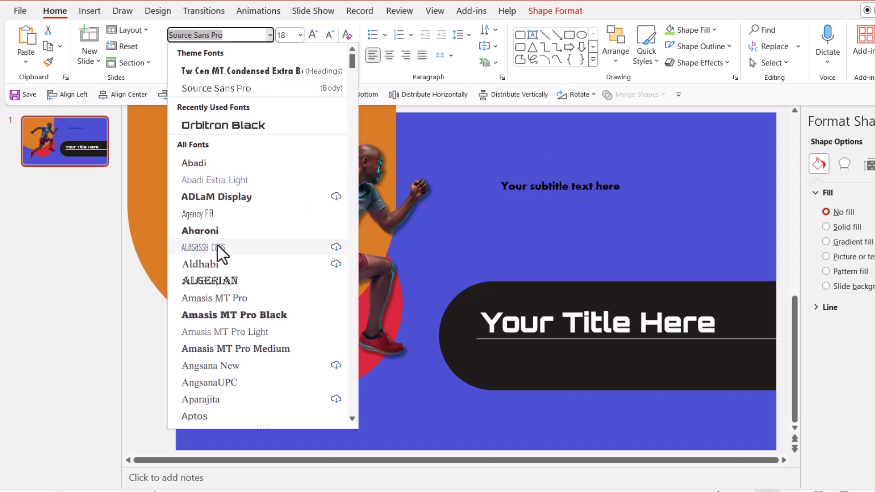
{"action": "left_click", "coordinate": [262, 333]}
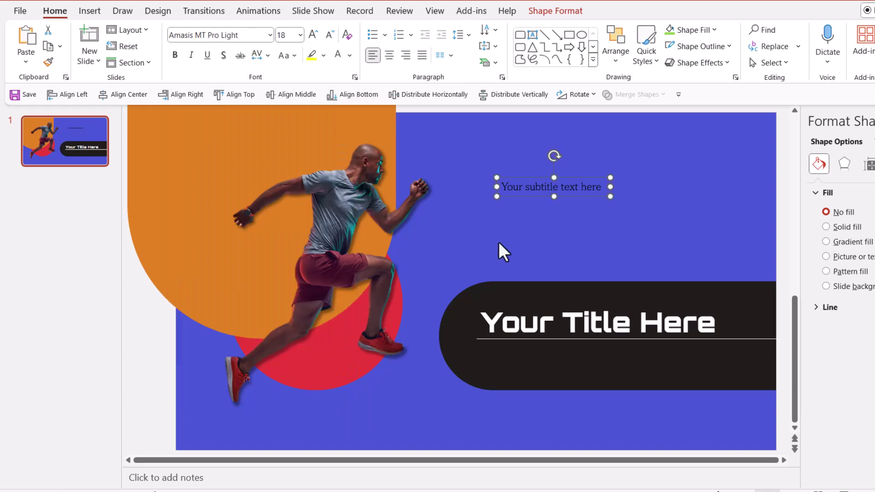
{"action": "left_click", "coordinate": [307, 36]}
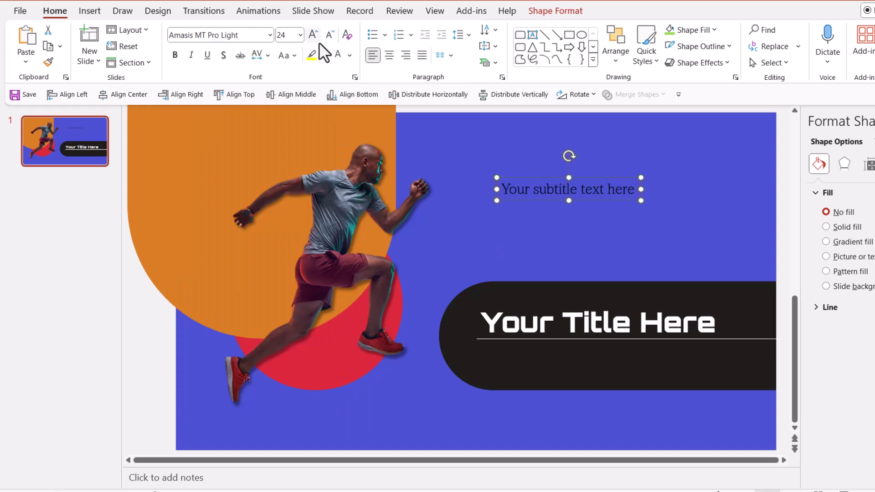
{"action": "left_click", "coordinate": [339, 59]}
Move the subtitle under the title inside the black bar and left-align it with the title
{"action": "left_click_drag", "start_coordinate": [620, 177], "coordinate": [600, 342]}
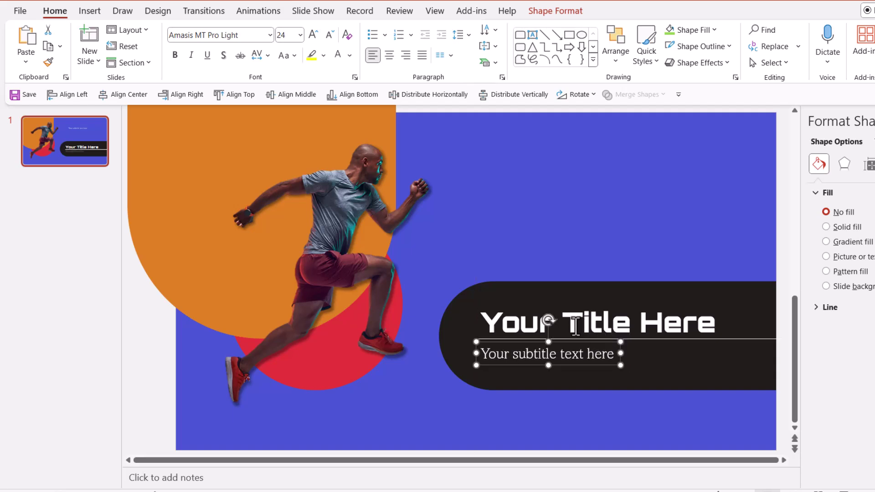
{"action": "left_click", "coordinate": [575, 325]}
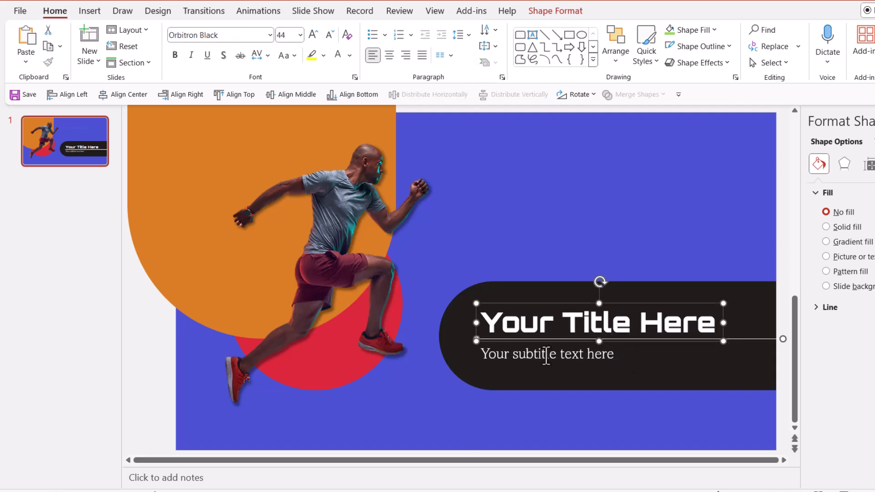
{"action": "left_click", "coordinate": [544, 355], "text": "shift"}
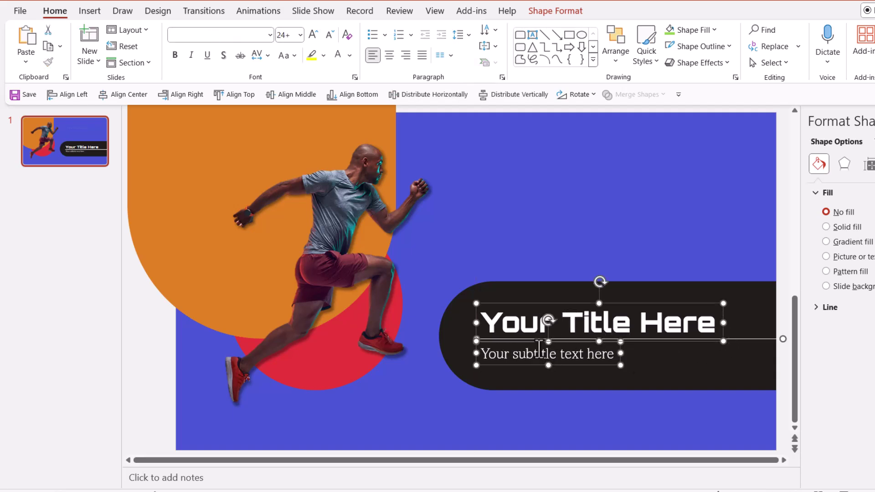
{"action": "left_click", "coordinate": [71, 94]}
{"action": "left_click", "coordinate": [675, 249]}
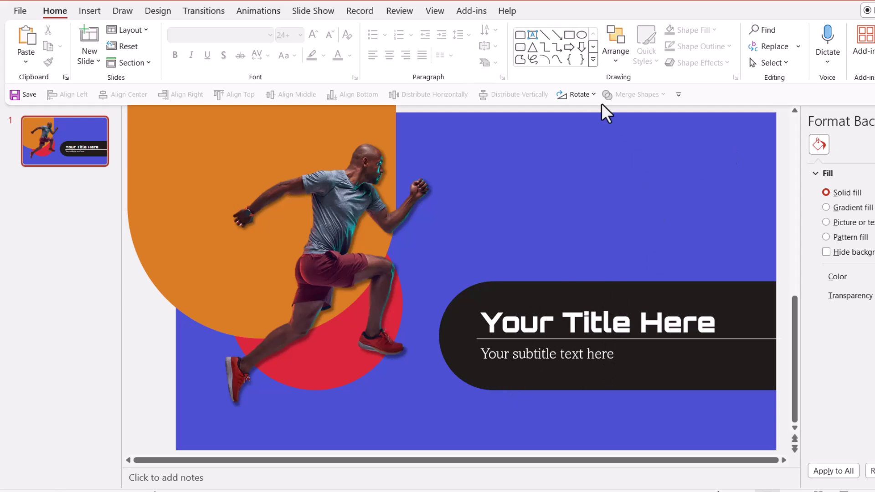
Insert a chevron stock icon from an 'arrow' search, fill it white, and place it left of the title
{"action": "left_click", "coordinate": [97, 11]}
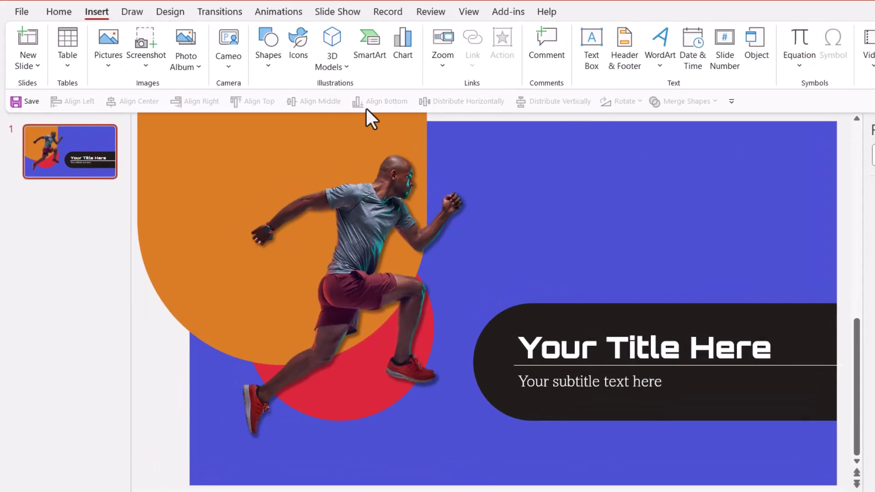
{"action": "left_click", "coordinate": [300, 57]}
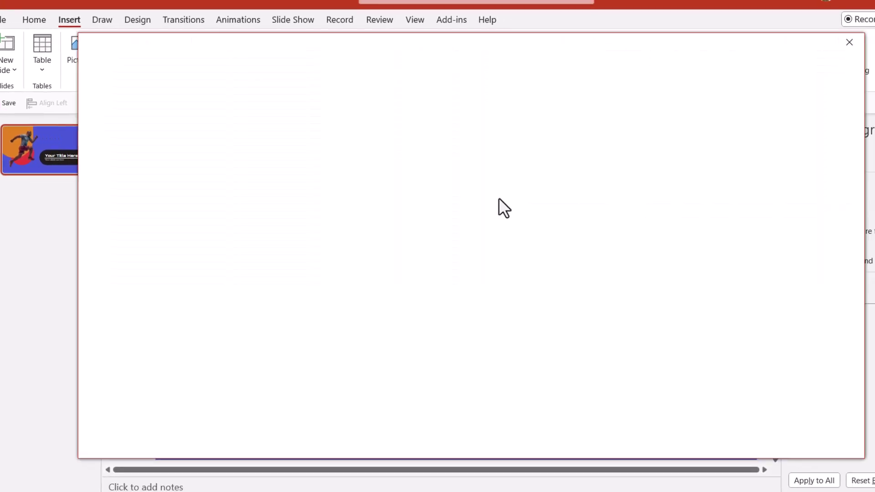
{"action": "type", "text": "arrow"}
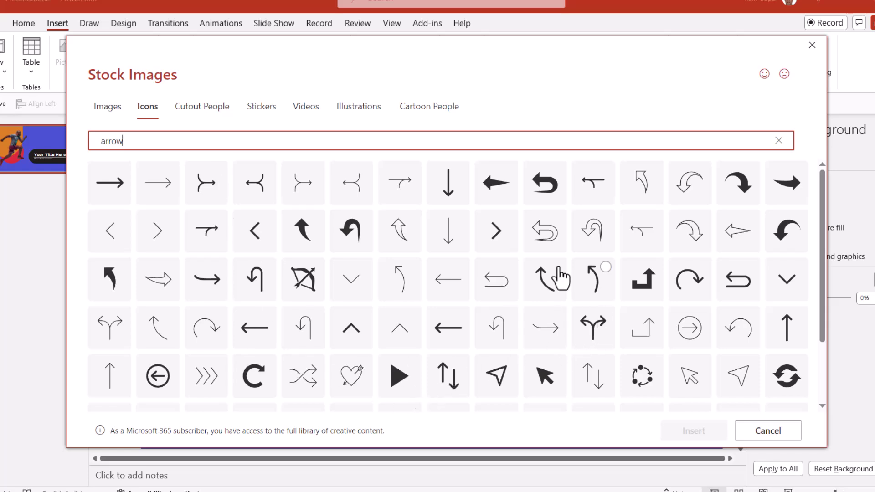
{"action": "scroll", "coordinate": [487, 267], "scroll_direction": "down", "scroll_amount": 2}
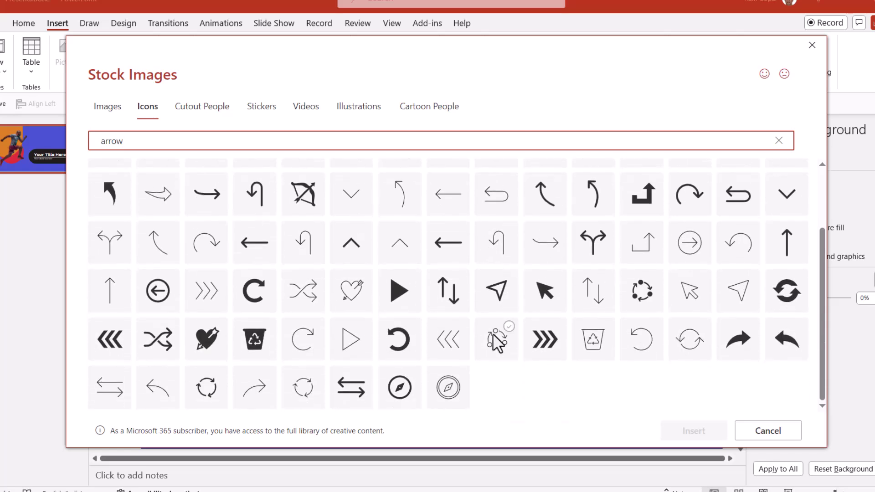
{"action": "left_click", "coordinate": [547, 348]}
{"action": "left_click", "coordinate": [688, 432]}
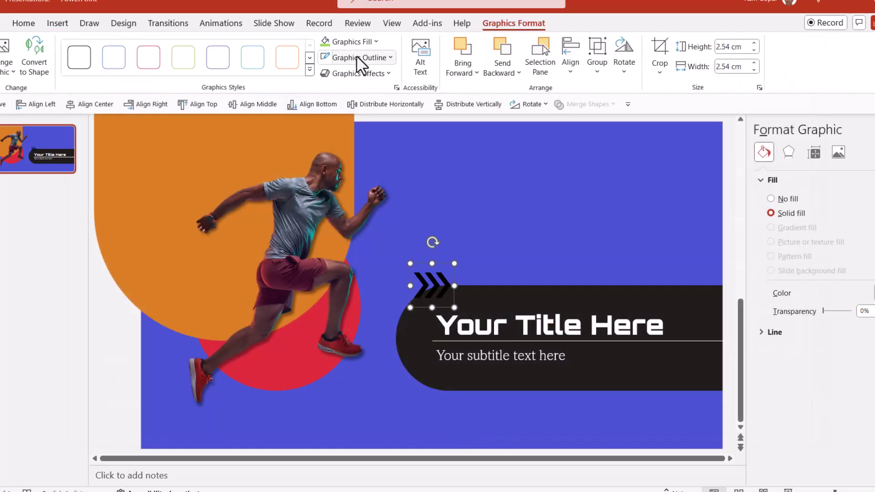
{"action": "left_click", "coordinate": [360, 42]}
{"action": "left_click", "coordinate": [324, 98]}
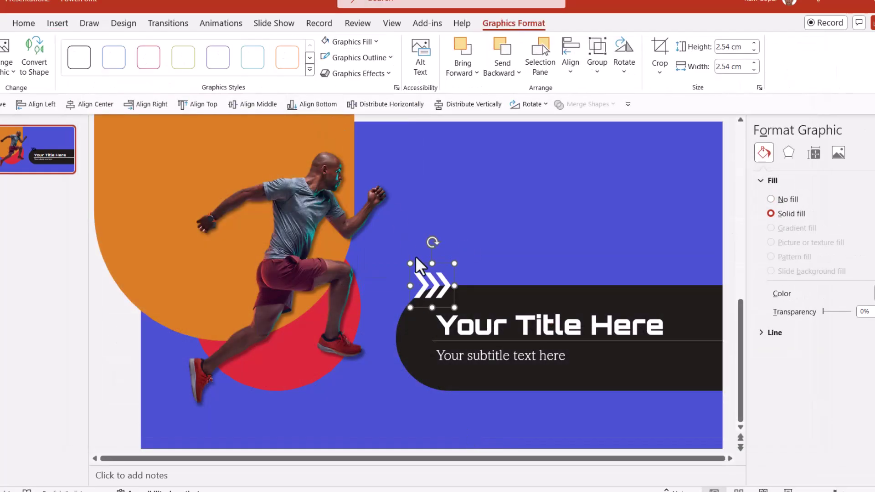
{"action": "left_click_drag", "start_coordinate": [435, 286], "coordinate": [390, 340]}
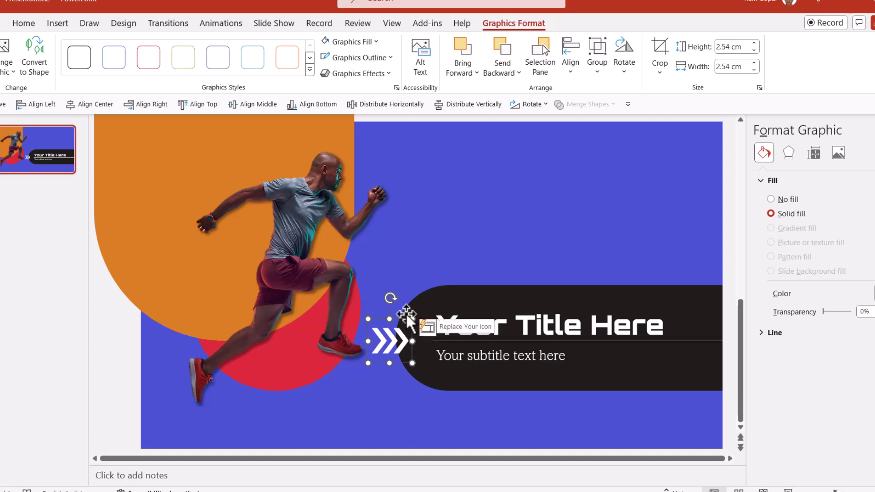
{"action": "left_click", "coordinate": [595, 226]}
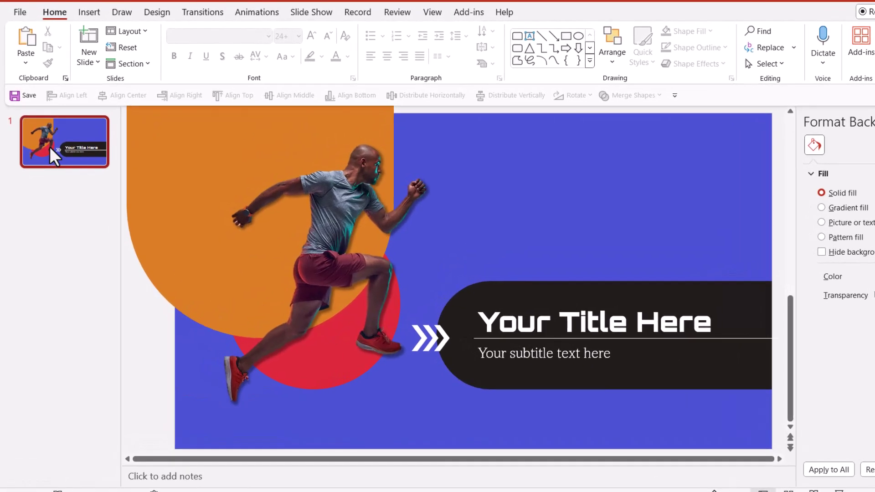
Duplicate the title slide, then return to slide 1 zoomed out
{"action": "right_click", "coordinate": [45, 157]}
{"action": "left_click", "coordinate": [110, 274]}
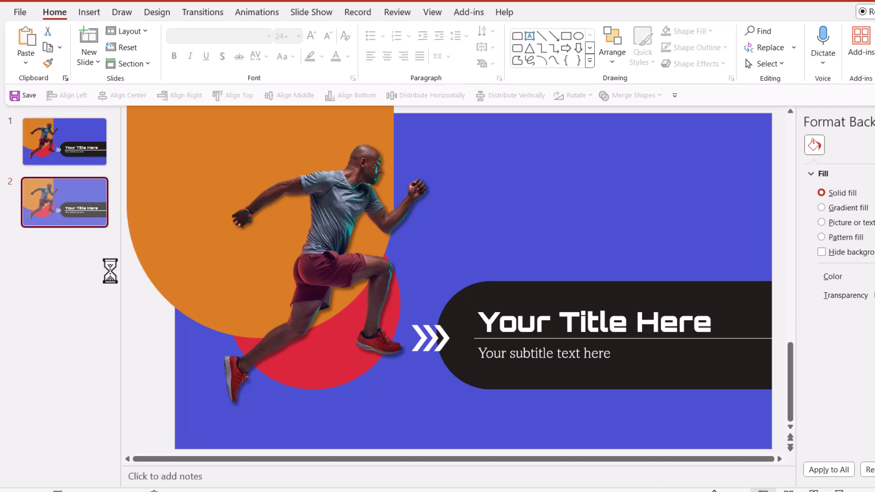
{"action": "left_click", "coordinate": [94, 132]}
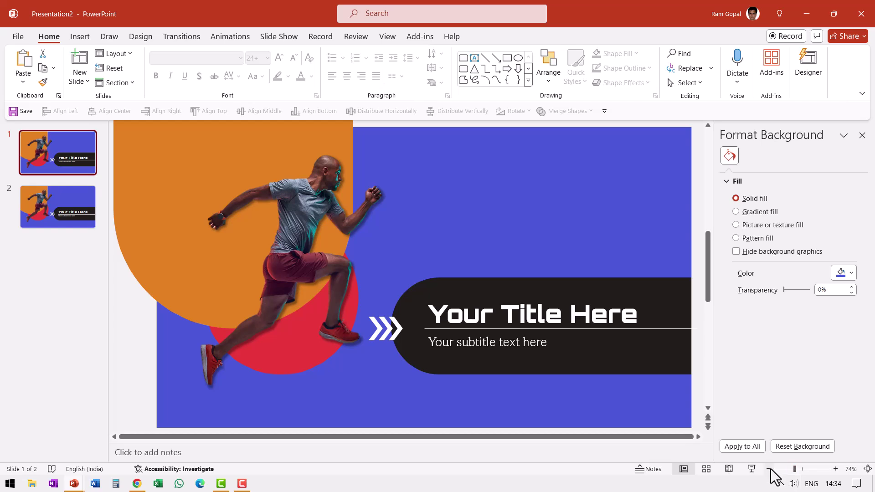
{"action": "left_click", "coordinate": [769, 469]}
{"action": "left_click", "coordinate": [769, 469]}
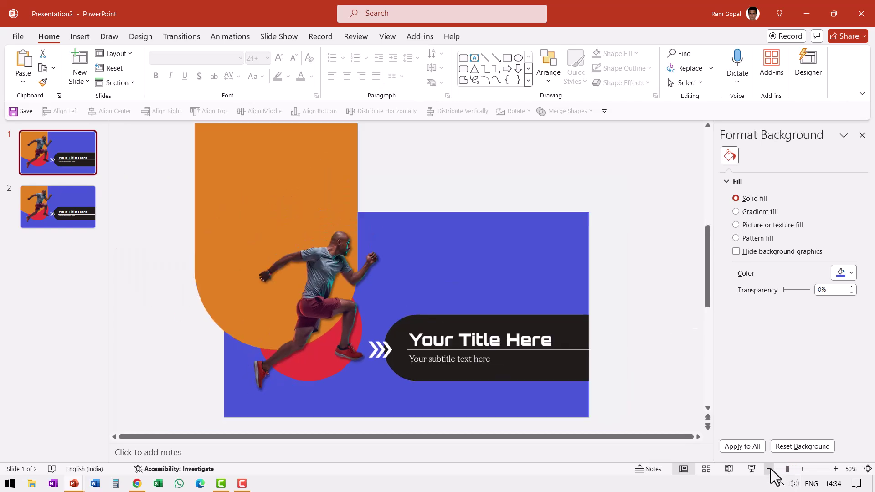
{"action": "left_click", "coordinate": [769, 469]}
{"action": "left_click", "coordinate": [769, 469]}
{"action": "left_click", "coordinate": [769, 469]}
{"action": "left_click", "coordinate": [768, 469]}
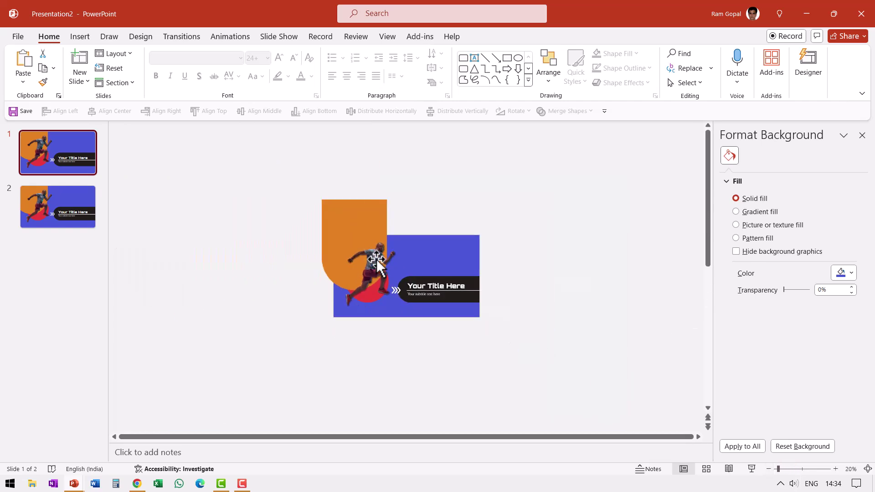
Drag the runner, orange shape, red circle, bar, title, underline and subtitle off slide 1
{"action": "left_click_drag", "start_coordinate": [377, 266], "coordinate": [301, 301]}
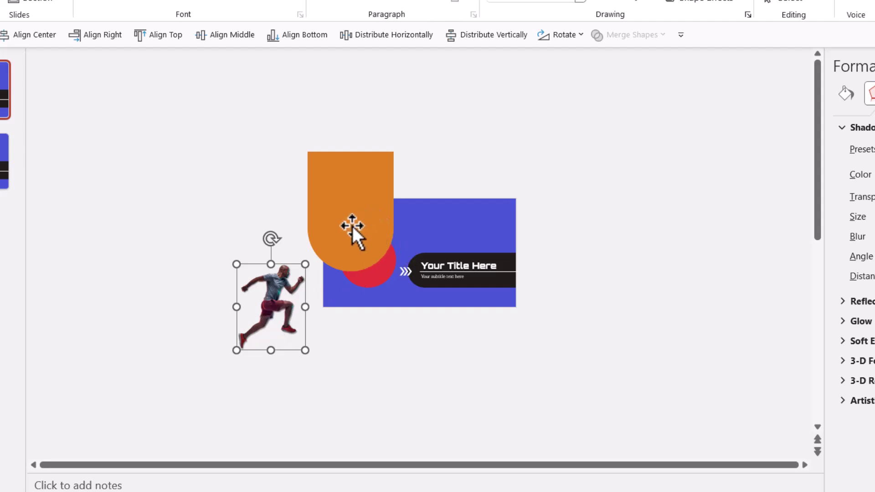
{"action": "left_click_drag", "start_coordinate": [351, 226], "coordinate": [351, 156]}
{"action": "left_click_drag", "start_coordinate": [382, 278], "coordinate": [398, 354]}
{"action": "left_click_drag", "start_coordinate": [497, 254], "coordinate": [607, 254]}
{"action": "left_click", "coordinate": [465, 263]}
{"action": "left_click_drag", "start_coordinate": [480, 256], "coordinate": [595, 207]}
{"action": "left_click_drag", "start_coordinate": [507, 271], "coordinate": [574, 336]}
{"action": "left_click", "coordinate": [452, 278]}
{"action": "left_click_drag", "start_coordinate": [456, 271], "coordinate": [471, 317]}
{"action": "key", "text": "Escape"}
{"action": "left_click", "coordinate": [313, 264]}
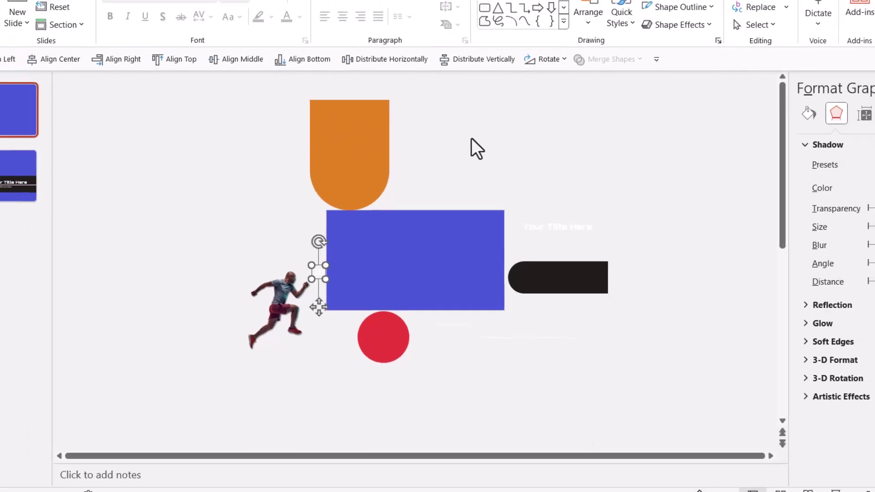
{"action": "left_click", "coordinate": [26, 161]}
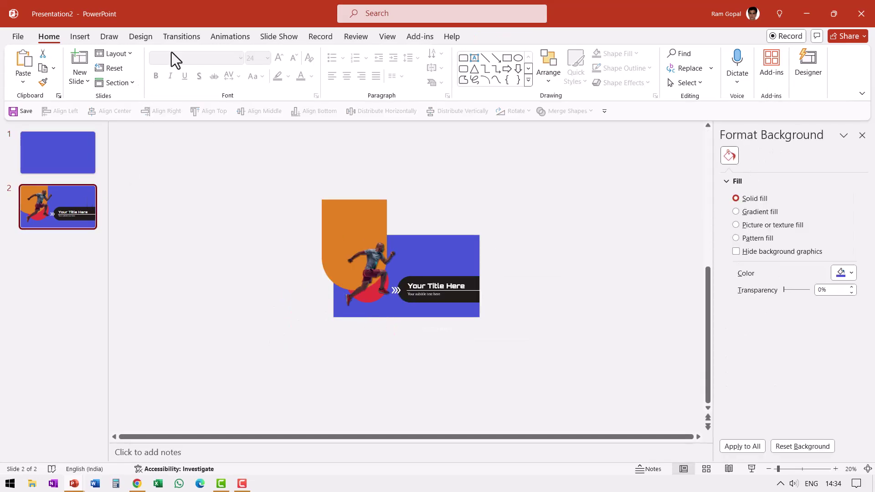
Apply the Morph transition to slide 2, then return to slide 1
{"action": "left_click", "coordinate": [181, 37]}
{"action": "left_click", "coordinate": [121, 68]}
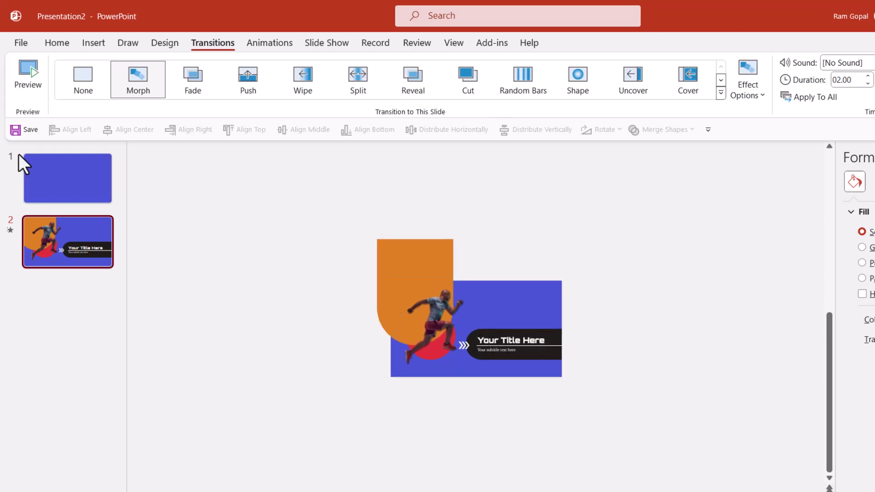
{"action": "left_click", "coordinate": [42, 165]}
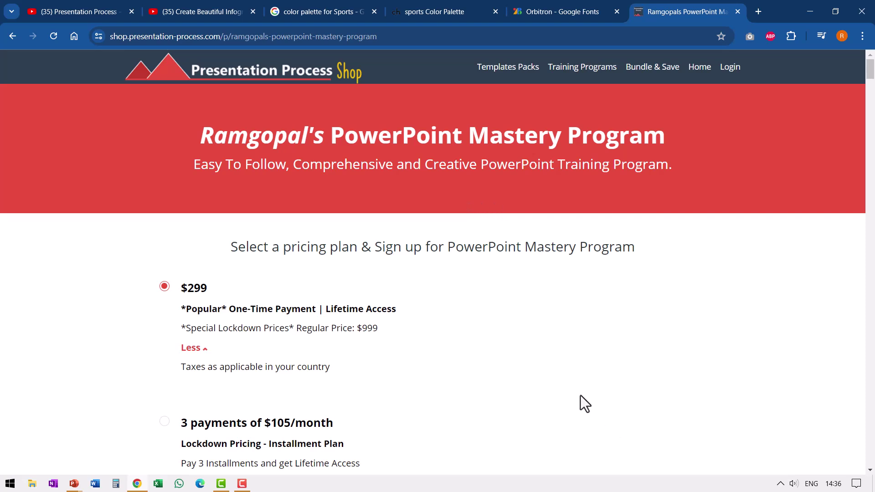
Switch to the 'Create Beautiful Infographic Poster in PowerPoint' YouTube video tab
{"action": "key", "text": "ctrl+2"}
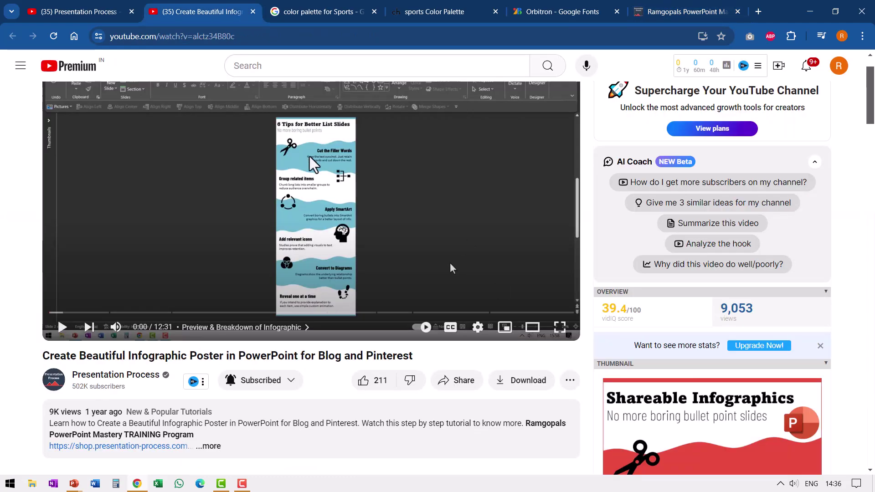